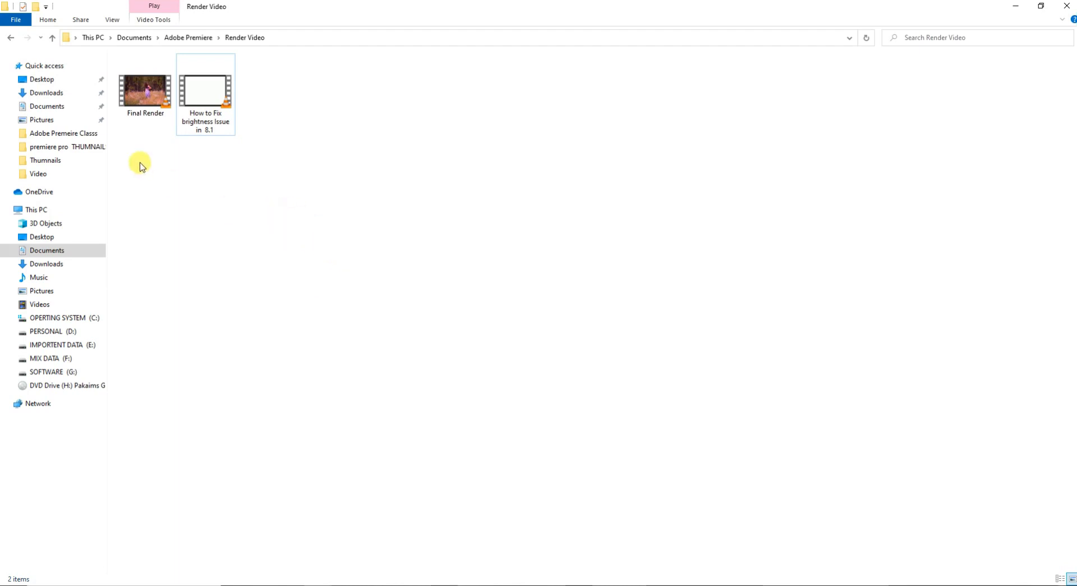
Check the file properties of the Final Render and How to Fix brightness Issue in 8.1 videos
mouse_move(142, 108)
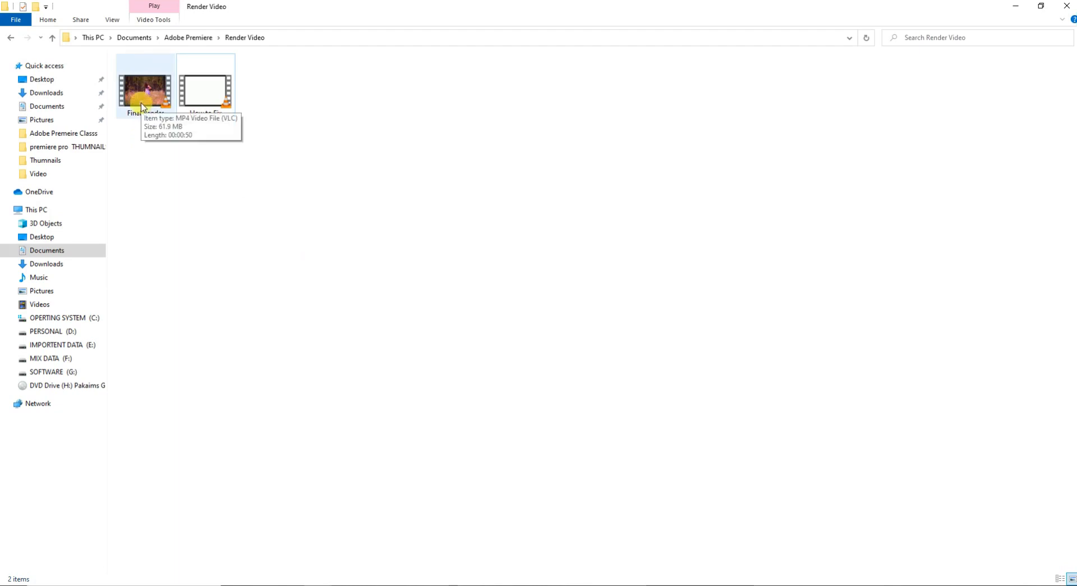
right_click(141, 97)
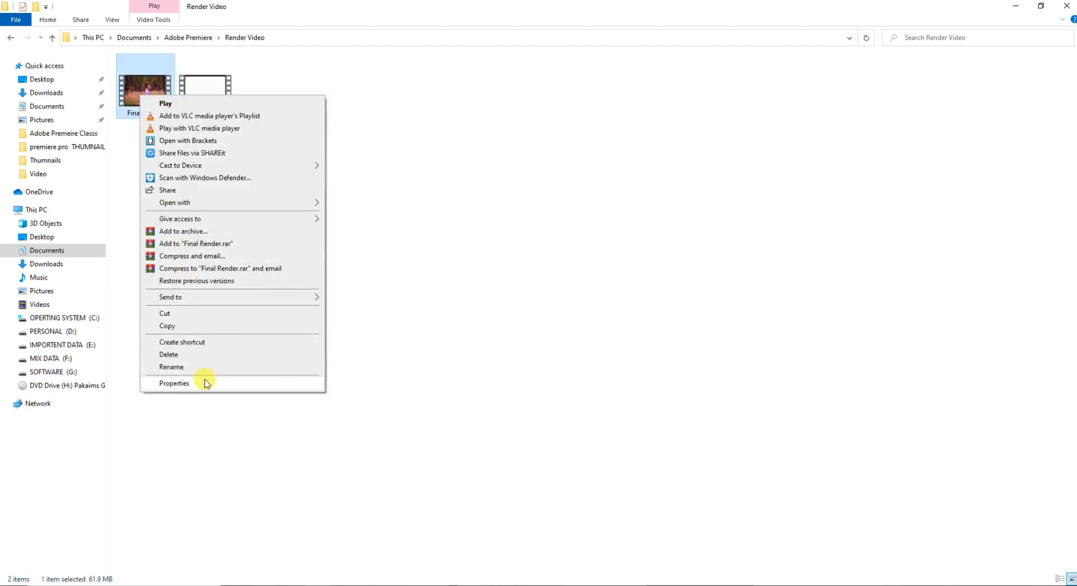
click(205, 382)
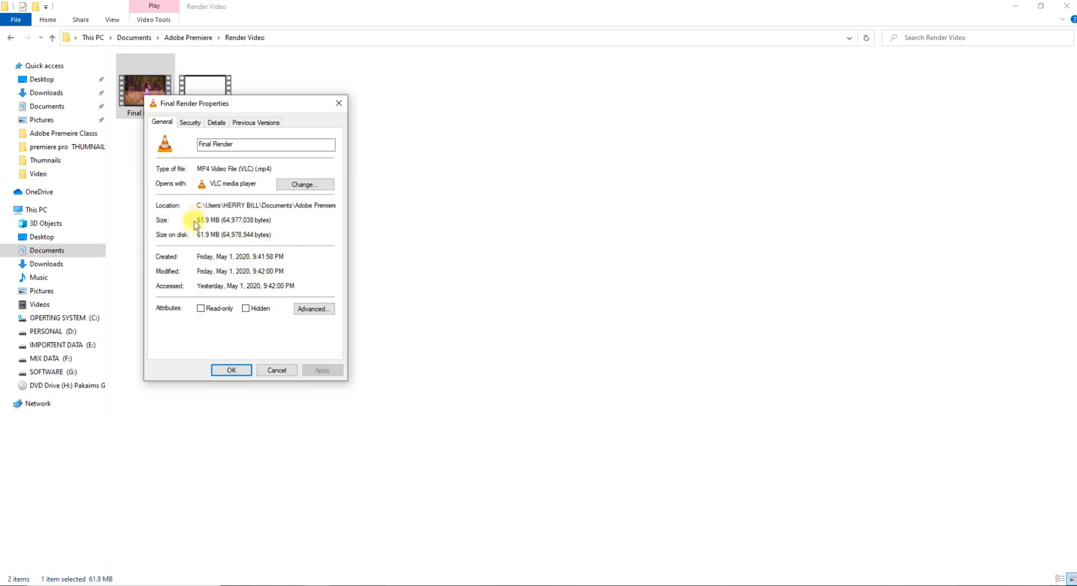
click(339, 103)
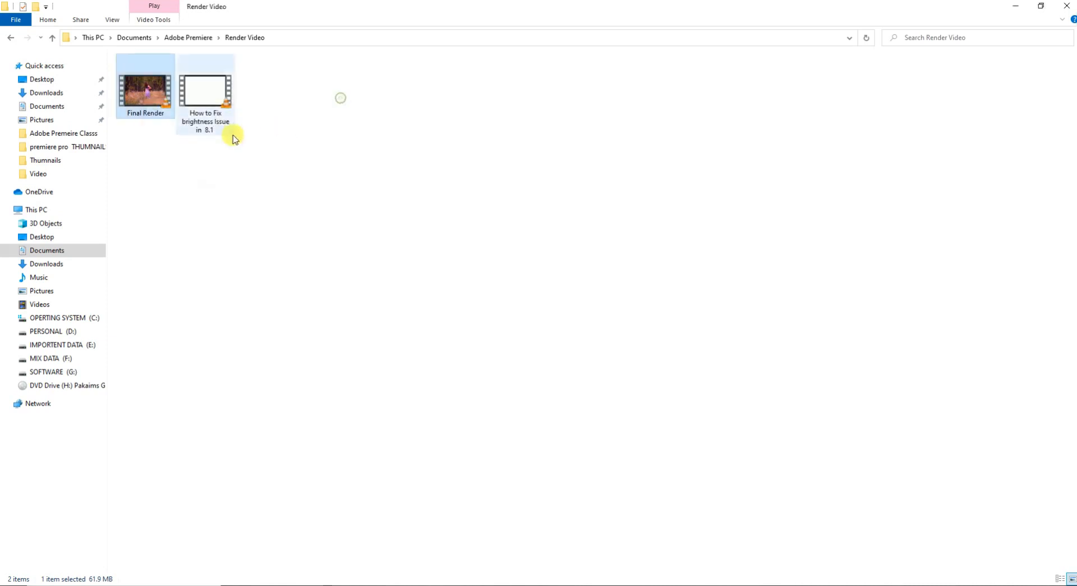
right_click(188, 96)
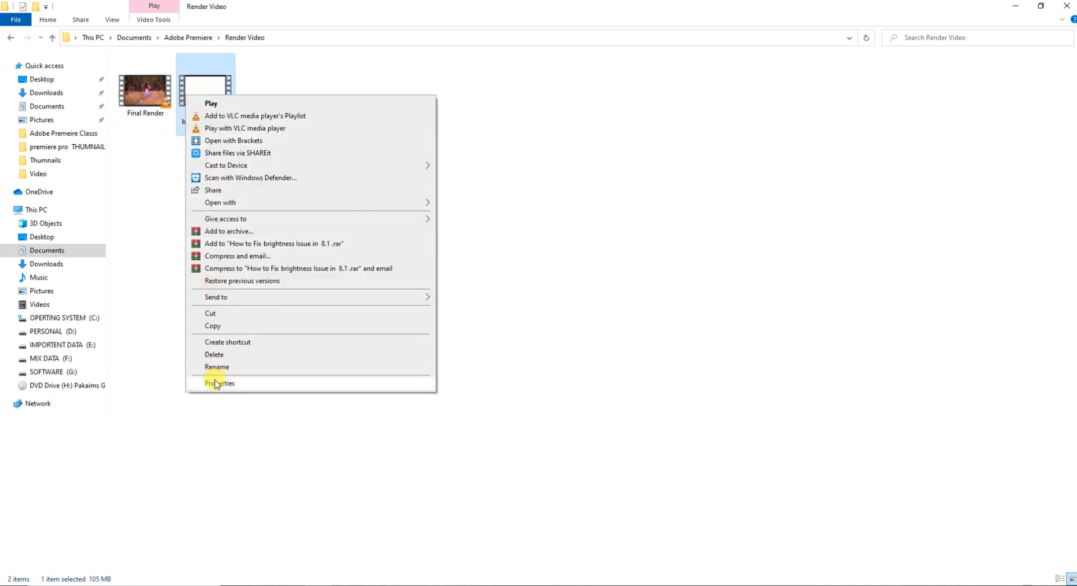
click(216, 383)
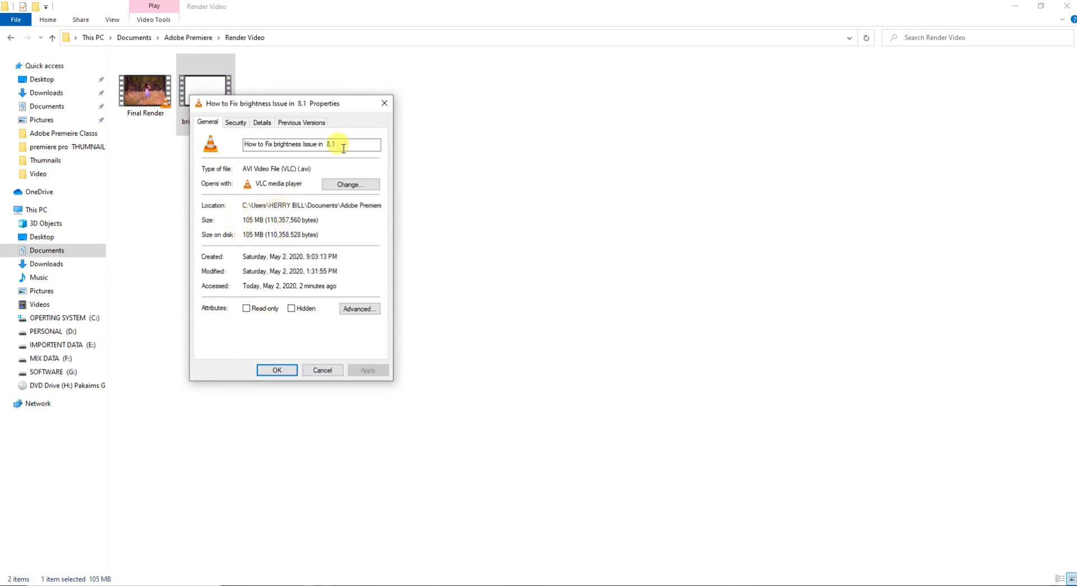
click(385, 103)
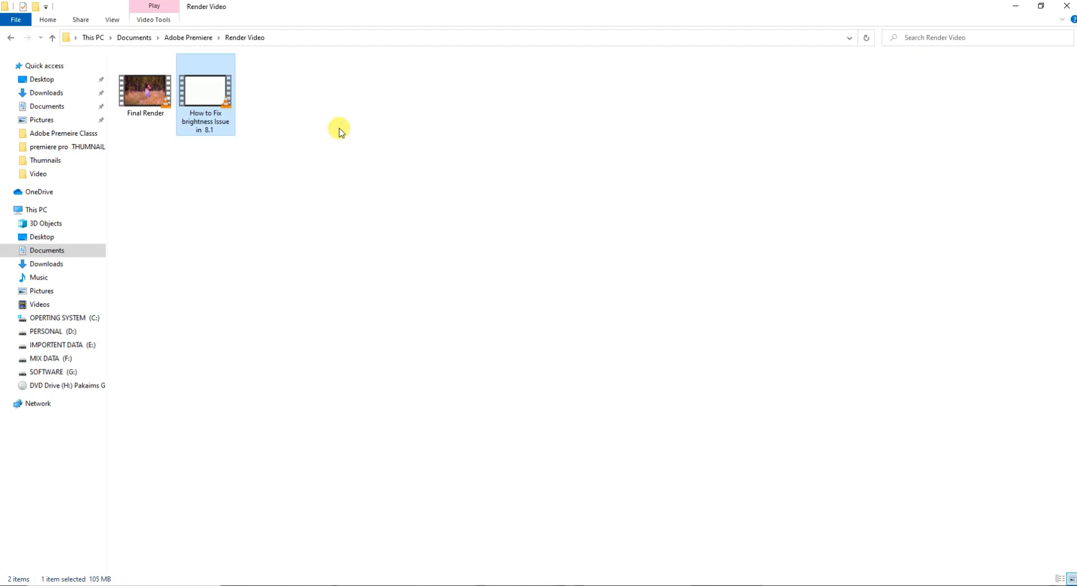
Switch to the Chrome browser and search the web for "hanbreak"
key(alt+Tab)
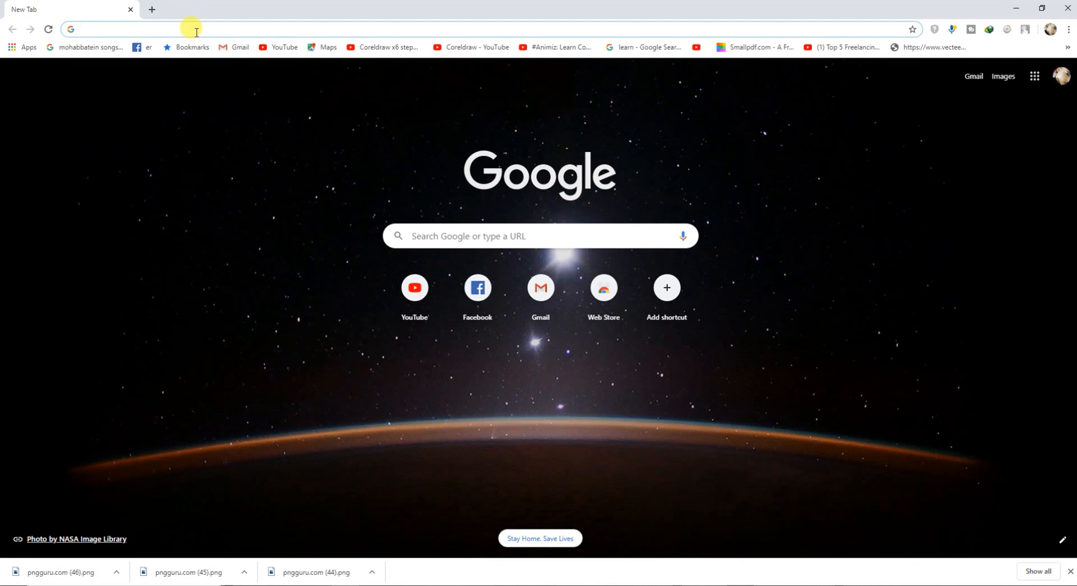
text(hab)
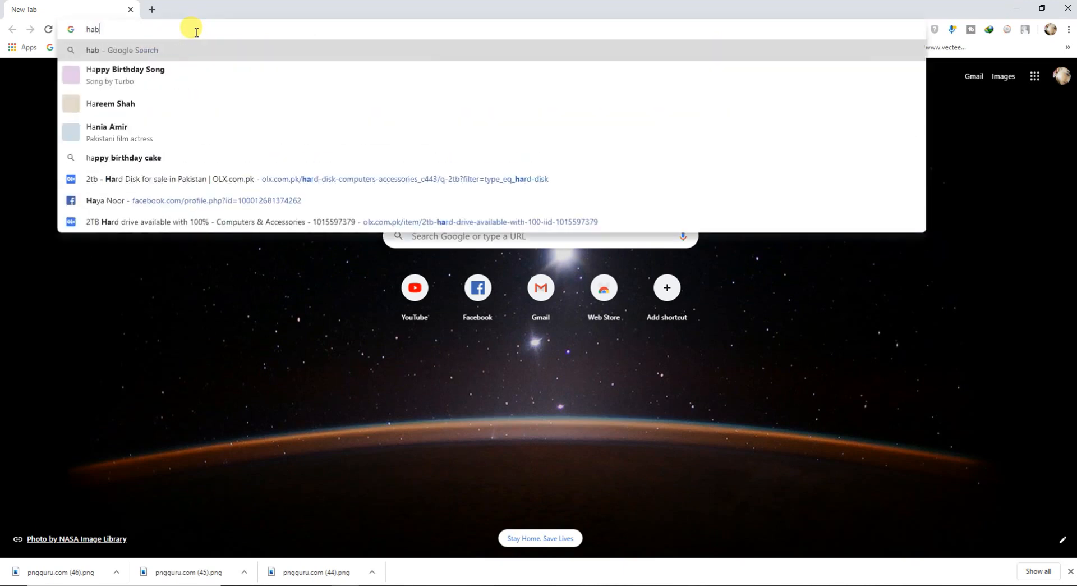
text(nbreak)
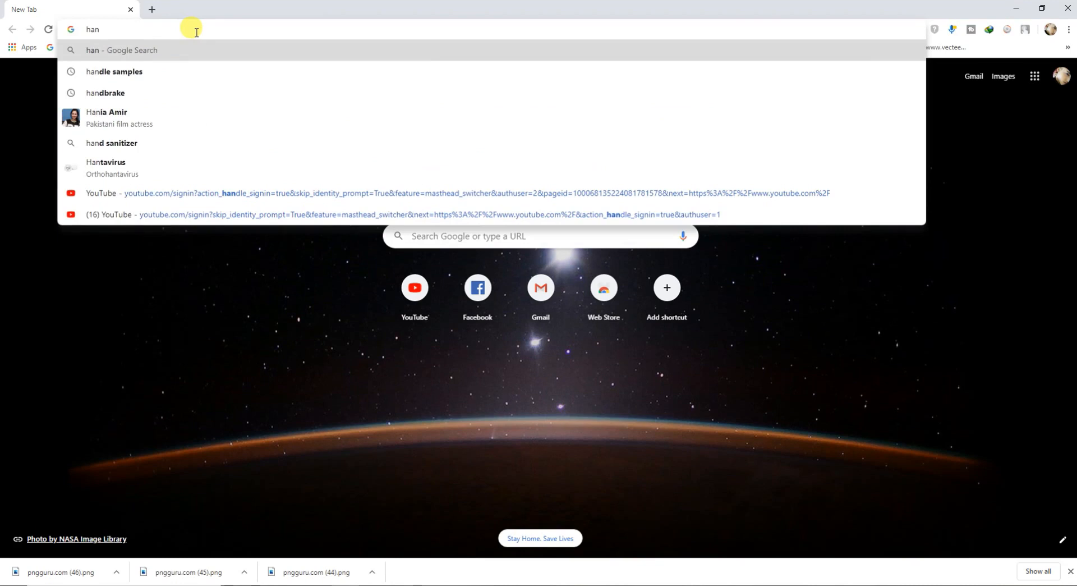
key(Return)
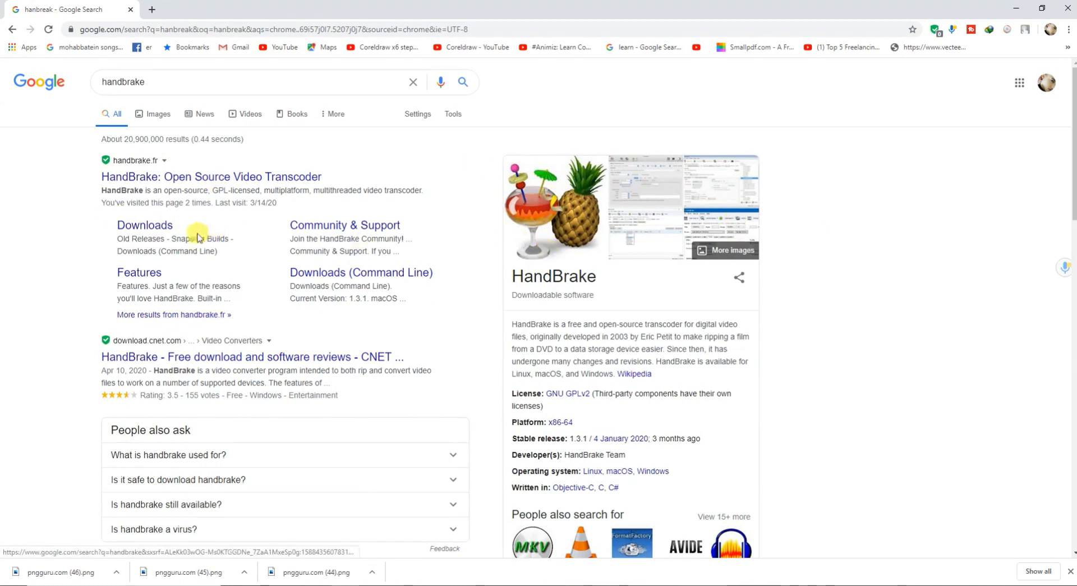
Open the official HandBrake website and request the HandBrake 1.3.1 Windows download, cancelling the file transfer
click(165, 178)
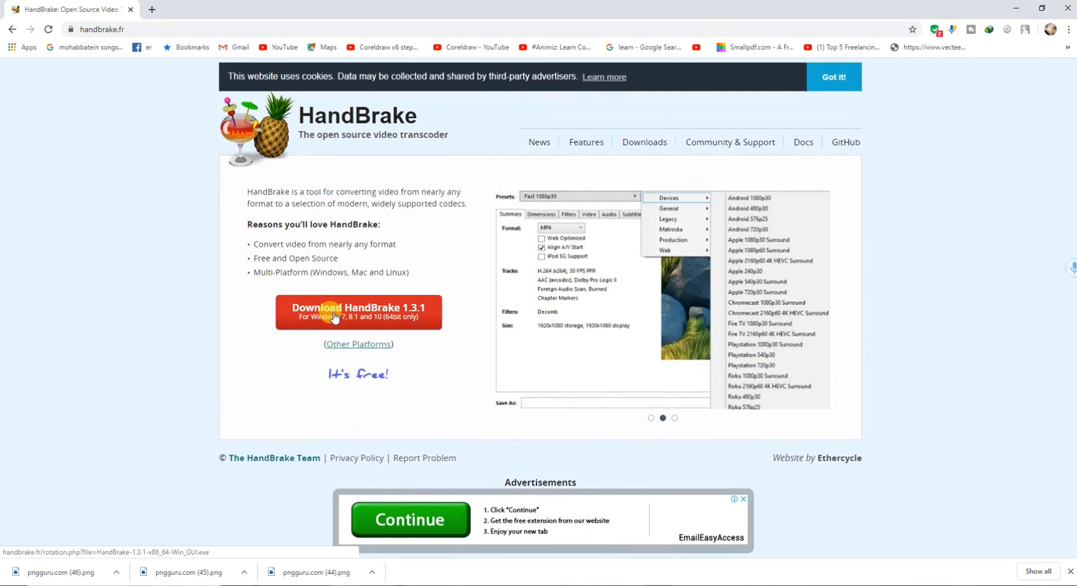
click(335, 317)
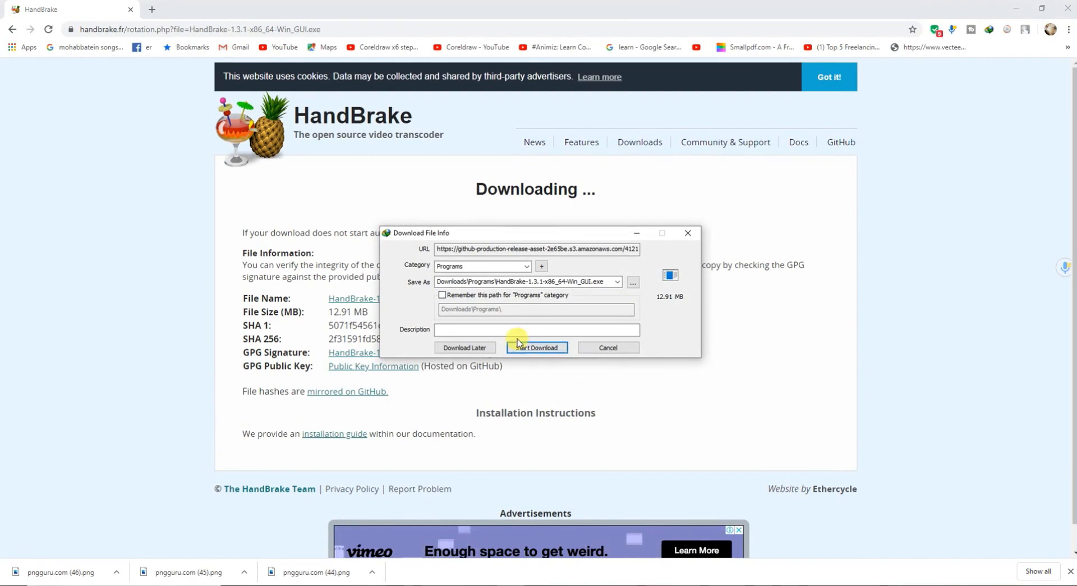
click(608, 348)
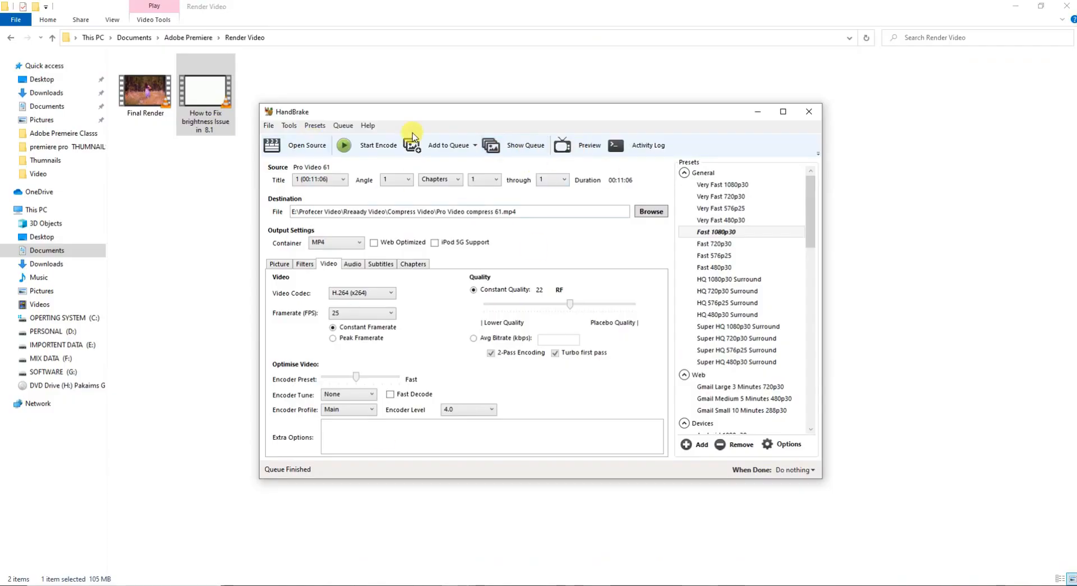
Move the HandBrake window clear of the video files and load the Final Render video as its source
drag(550, 115, 640, 90)
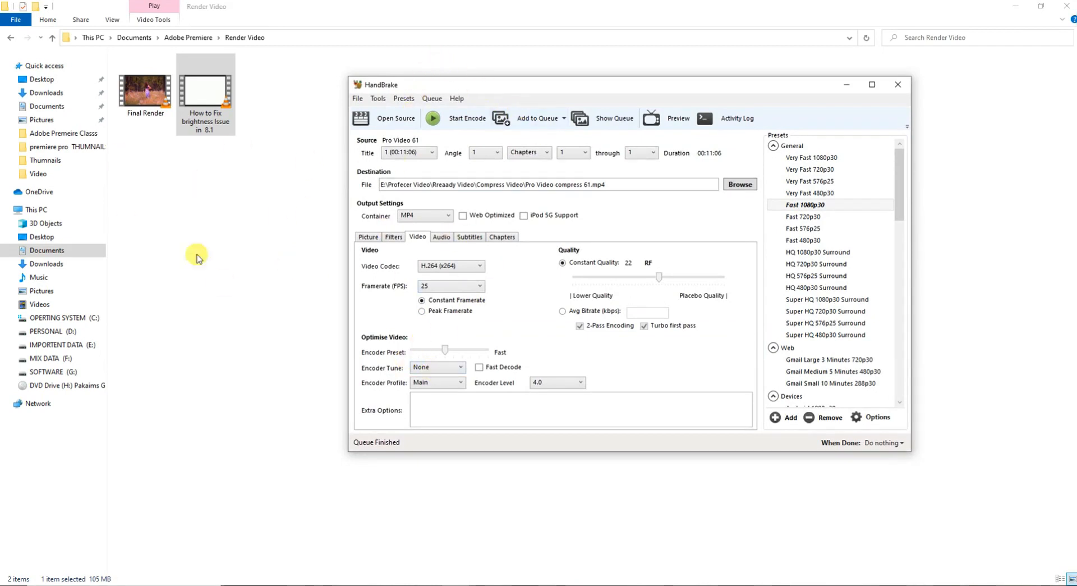
click(132, 97)
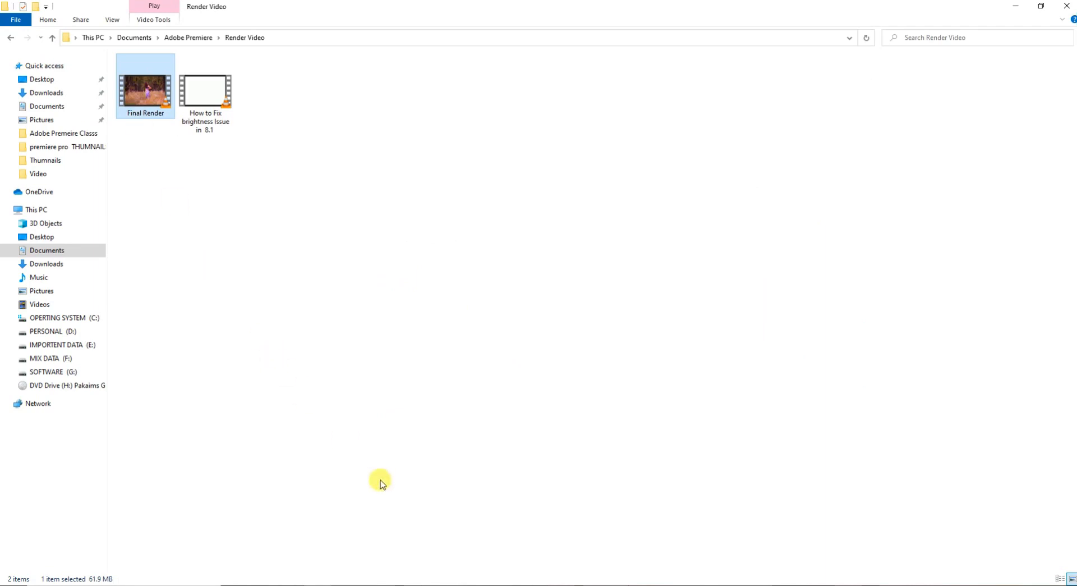
click(443, 585)
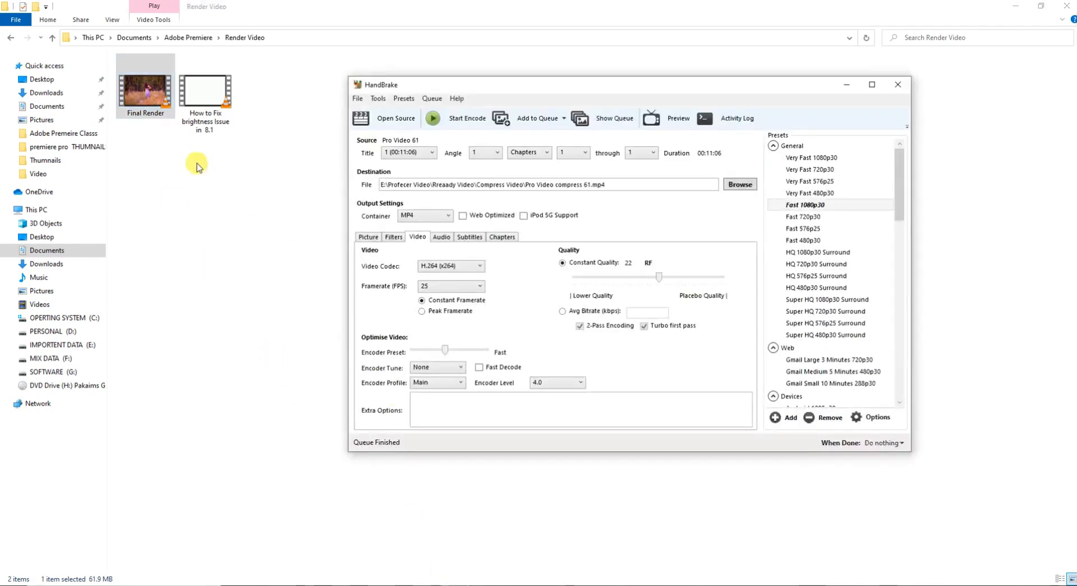
drag(145, 91, 505, 292)
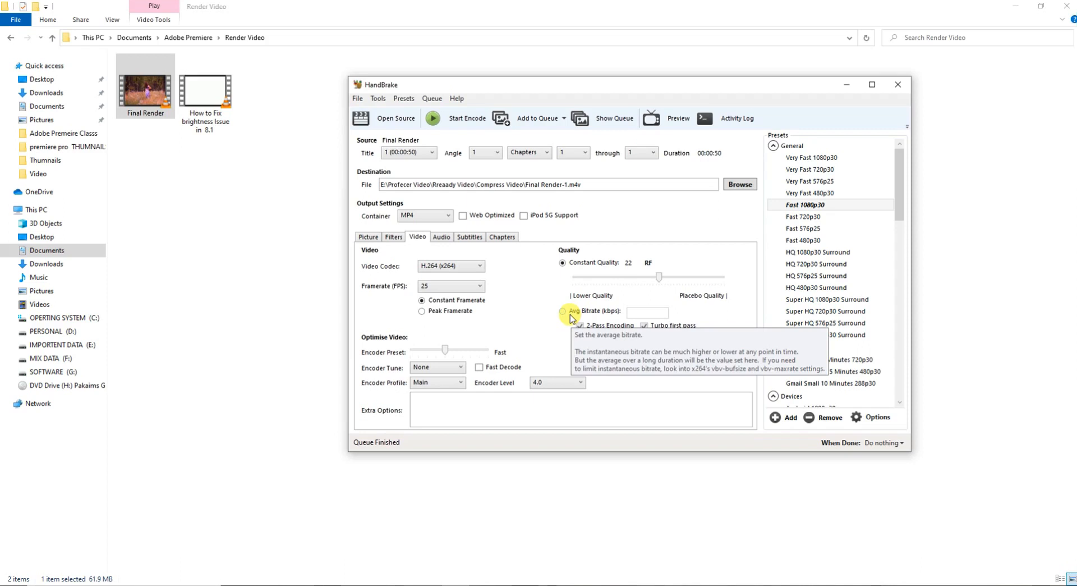
Look through the picture, filter, video, audio and chapter settings for the Final Render encode, ending on the video settings
click(364, 237)
click(392, 237)
click(417, 237)
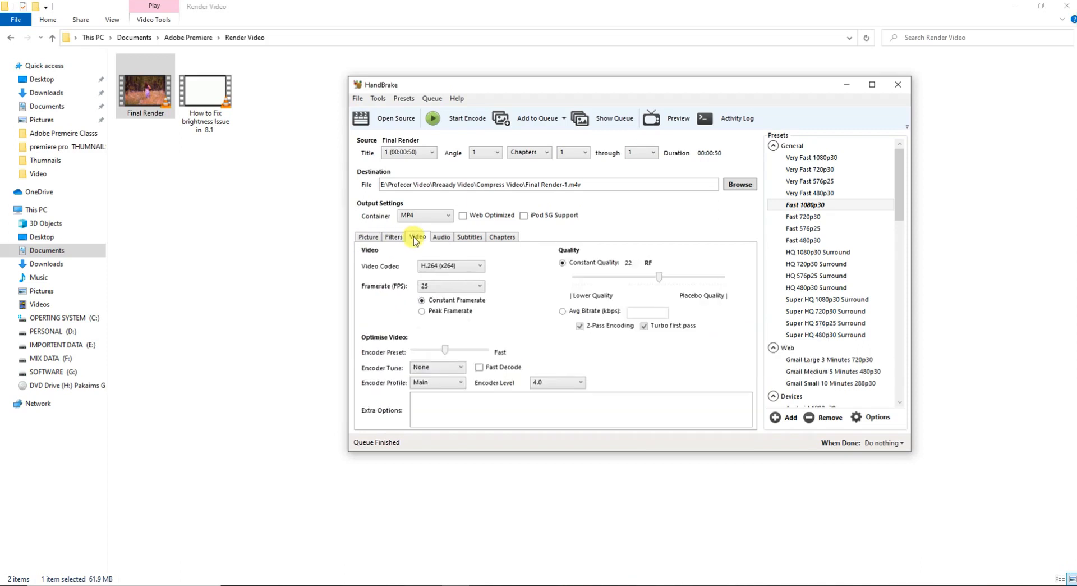
click(441, 240)
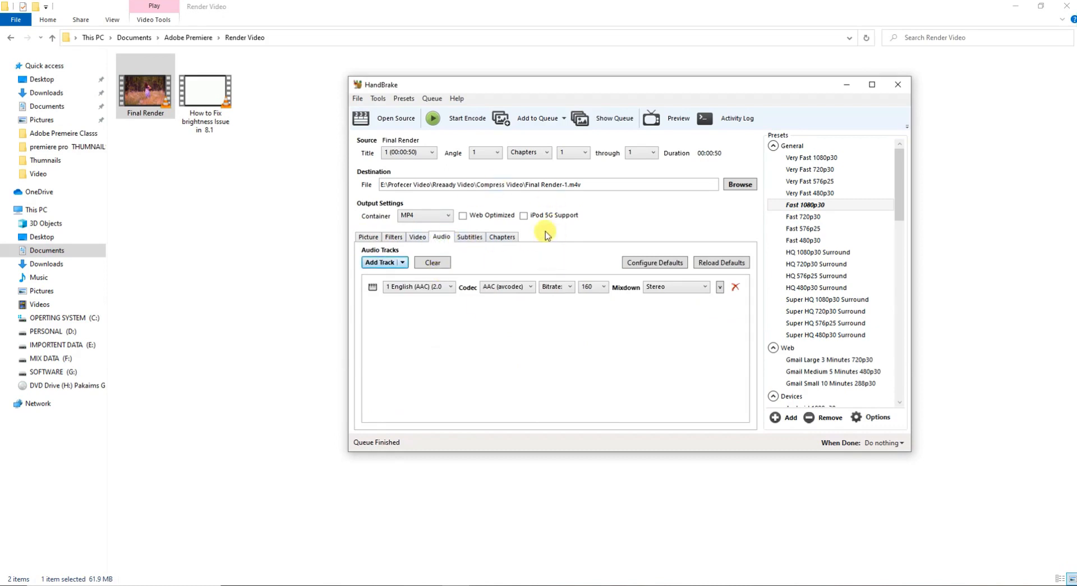
click(508, 238)
click(420, 238)
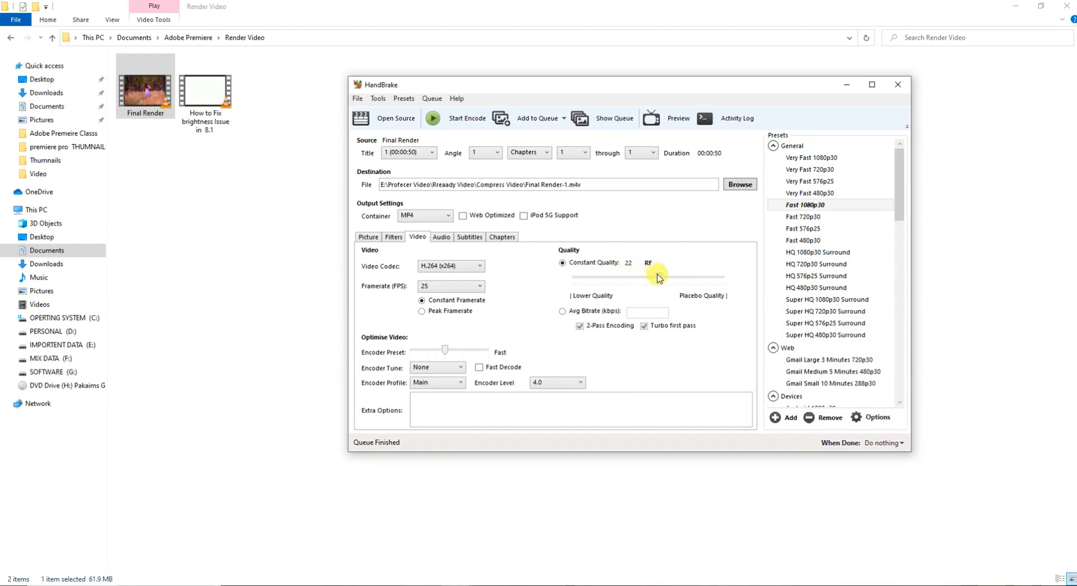
Try a lower constant quality of RF 36 for the video and return it to RF 22
drag(658, 278, 619, 278)
click(149, 100)
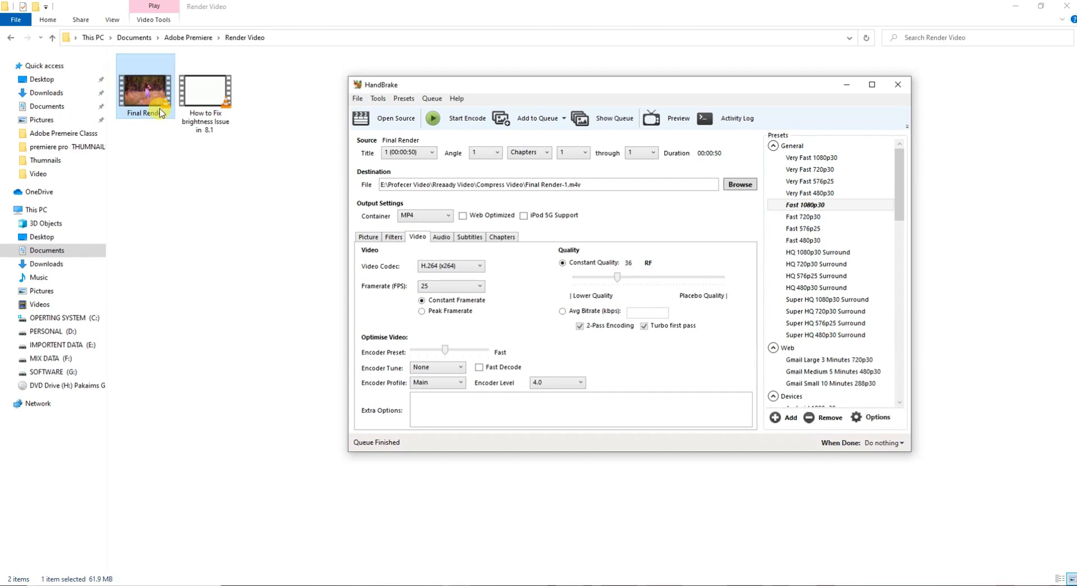
click(618, 277)
drag(618, 278, 628, 278)
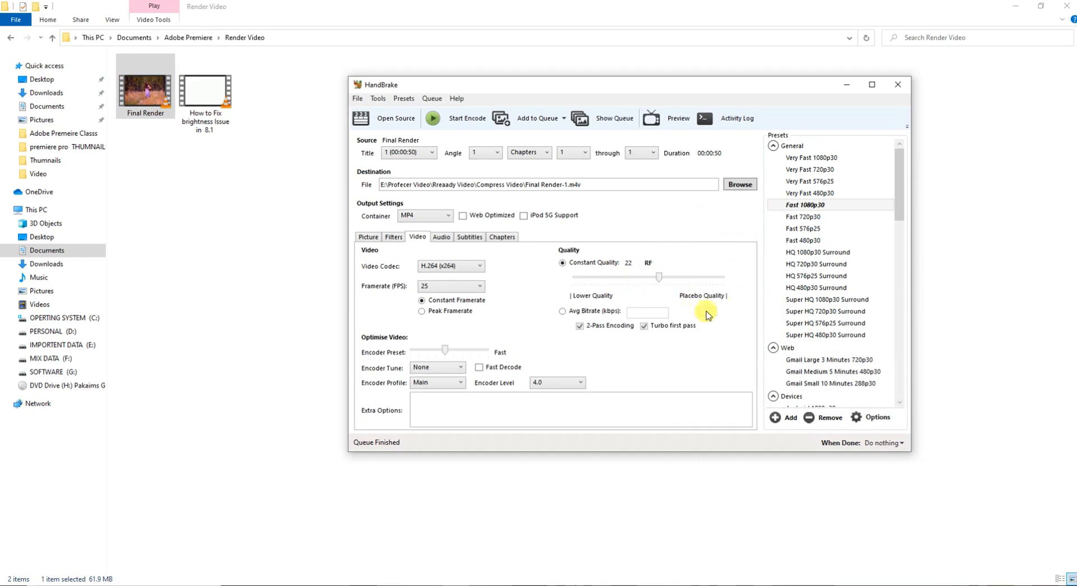
Try a higher constant quality of RF 5 for the video and bring it back to RF 22
drag(657, 277, 710, 266)
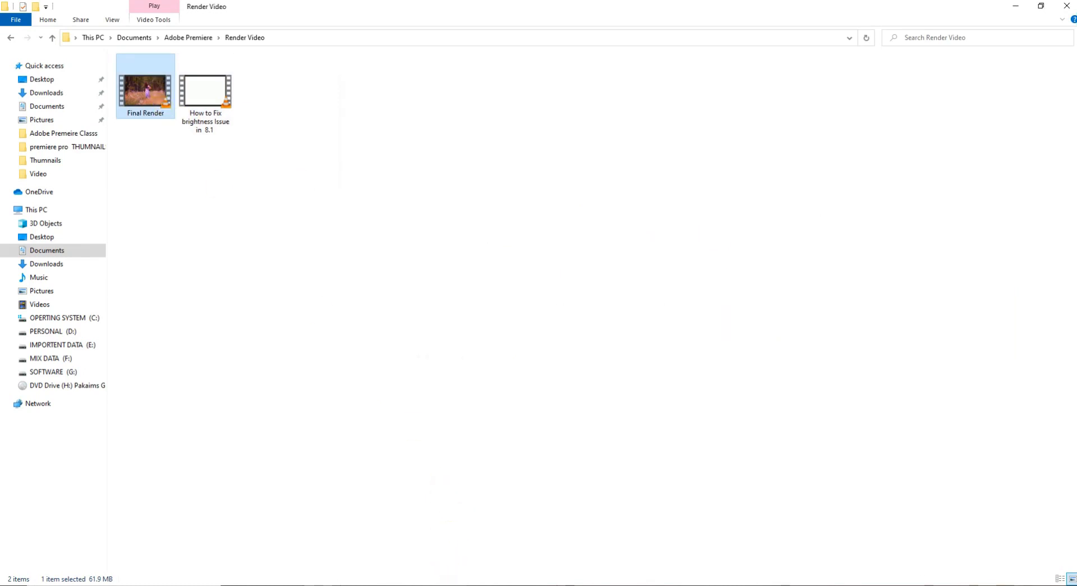
click(455, 585)
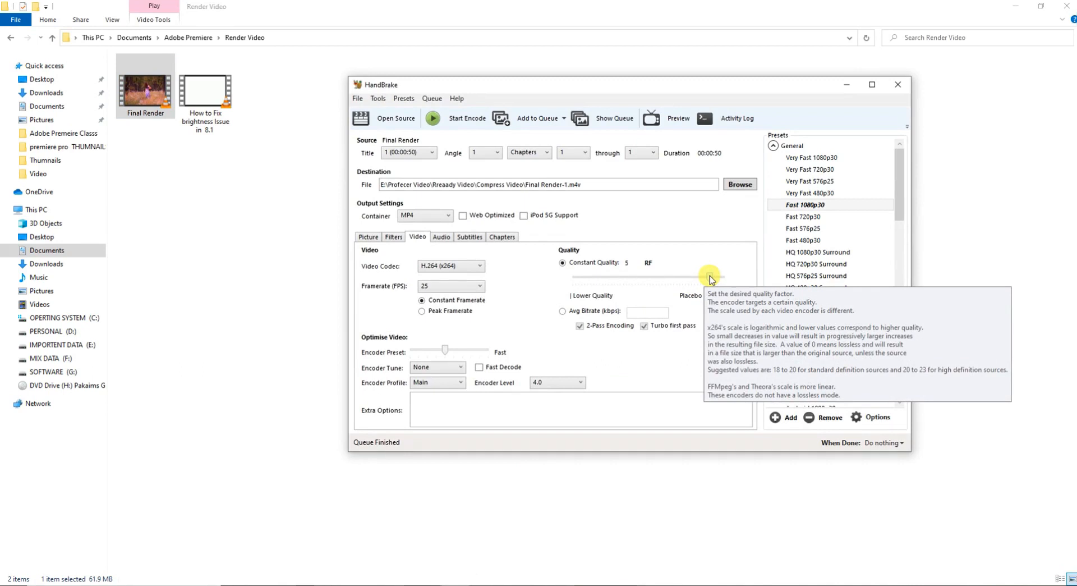
drag(709, 275, 669, 283)
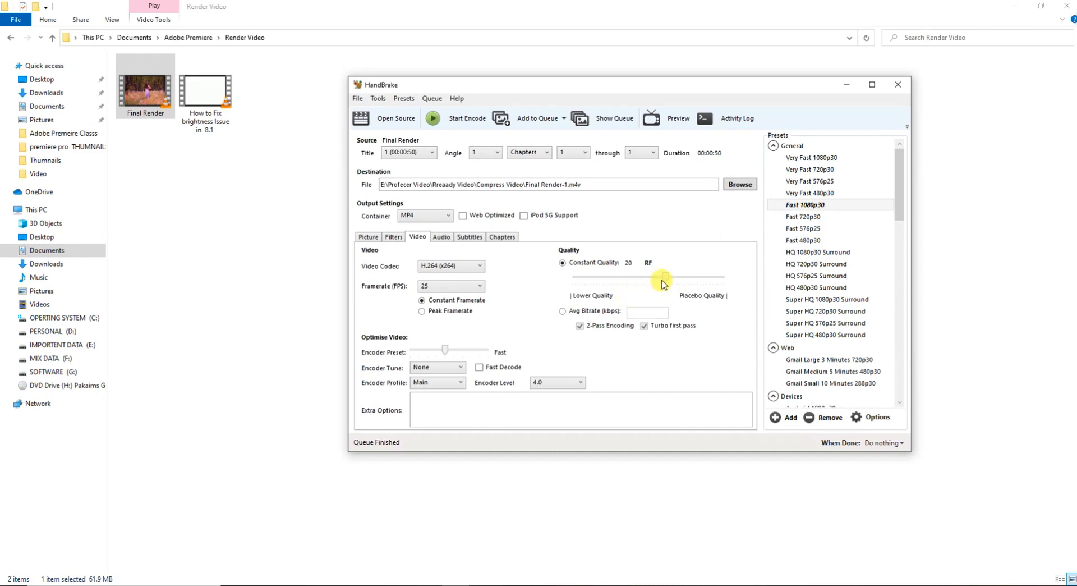
drag(663, 284, 666, 281)
Keep H.264 (x264) as the video codec and set the output framerate to 30 FPS
click(436, 270)
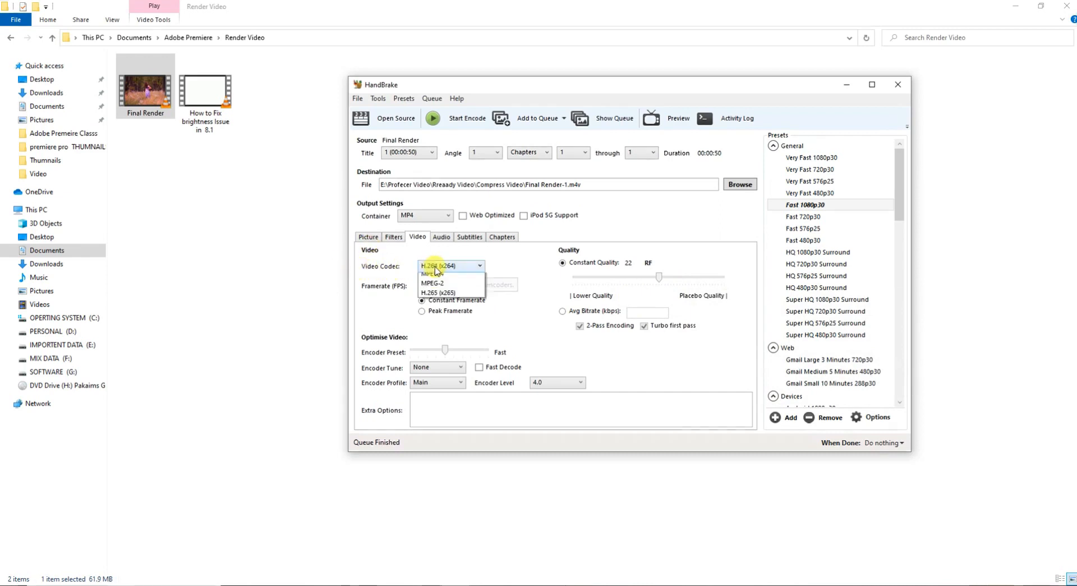
click(421, 276)
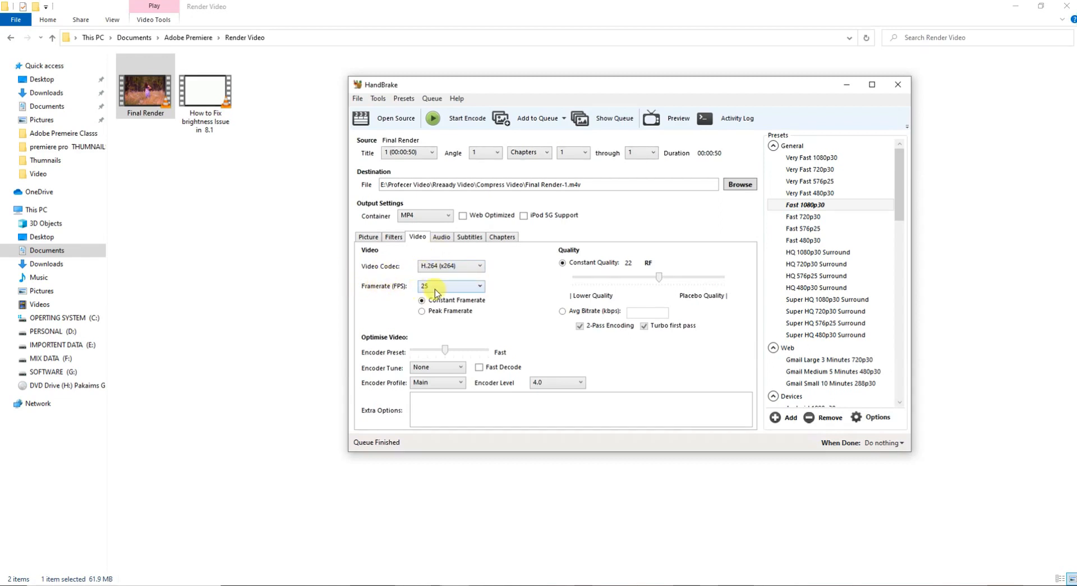
click(437, 286)
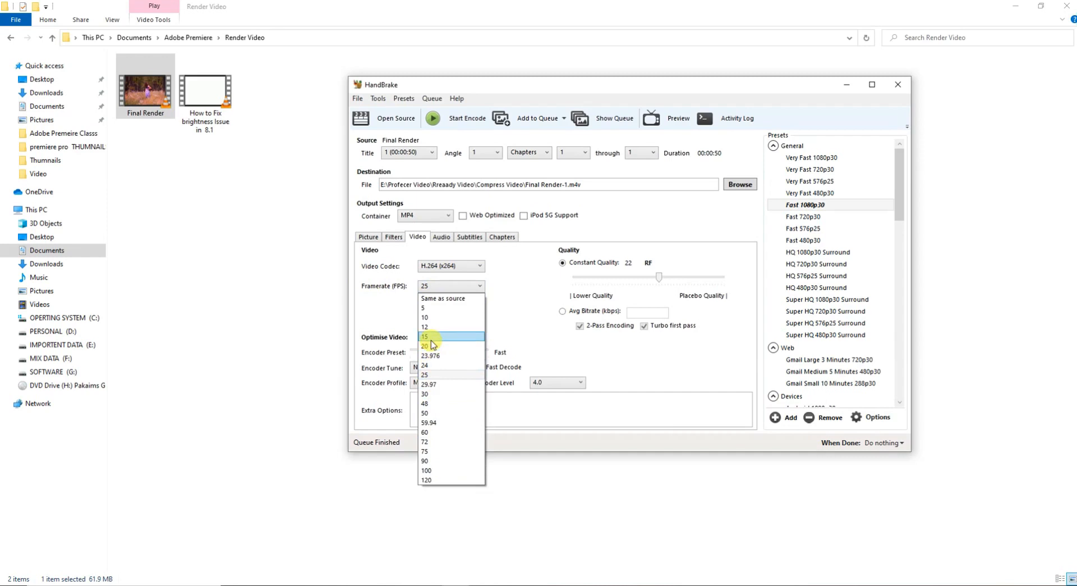
click(431, 393)
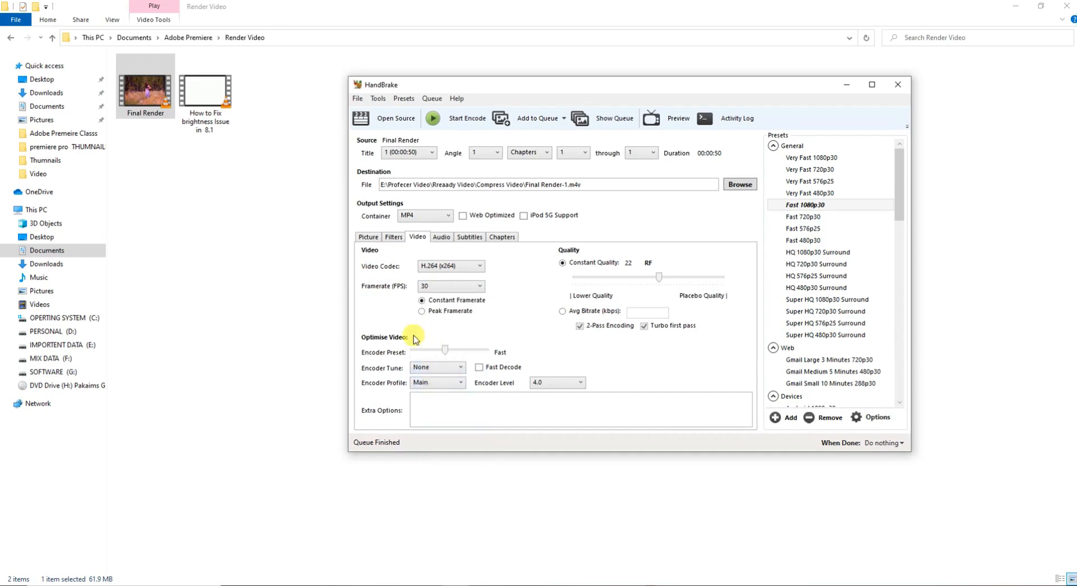
Set the output framerate to 24 FPS with the Constant Framerate option
click(449, 286)
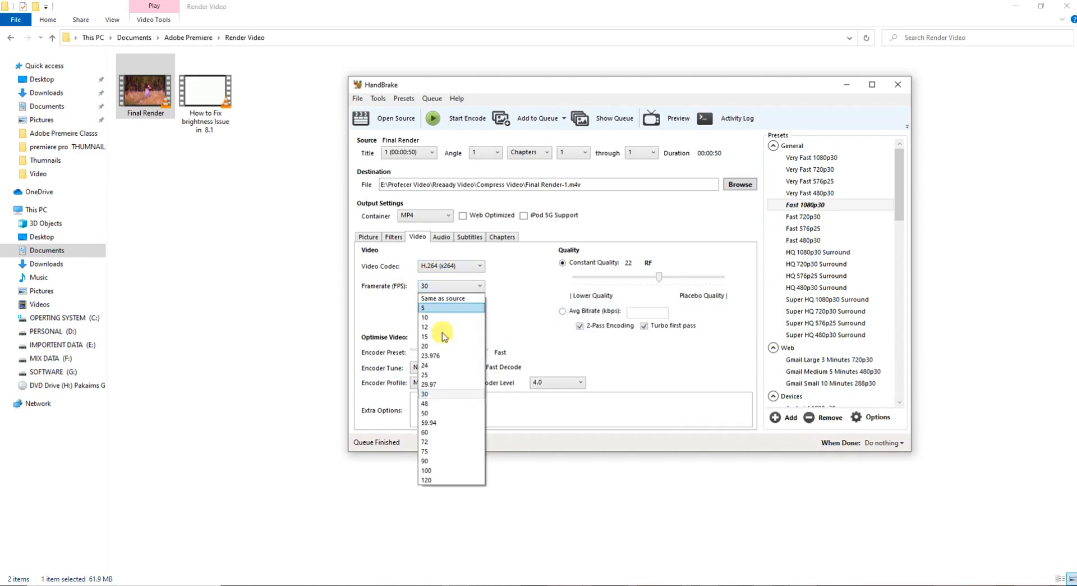
click(440, 366)
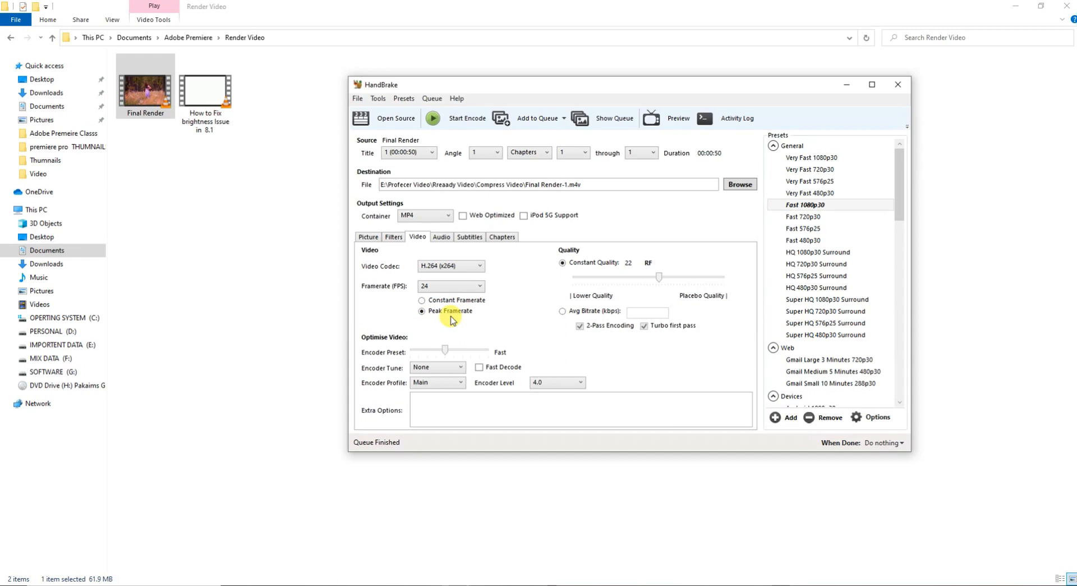
click(423, 302)
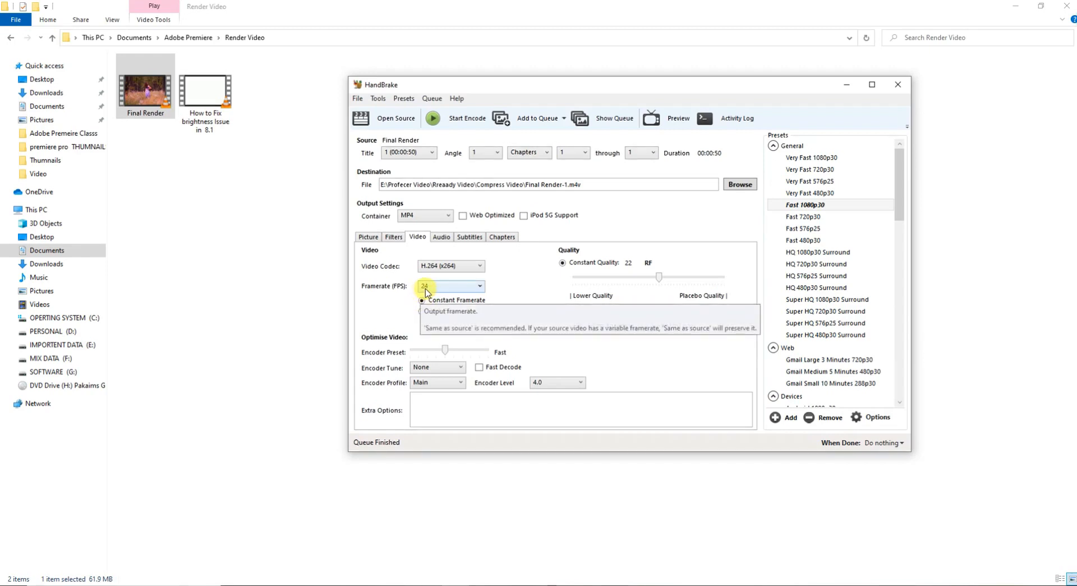
click(425, 289)
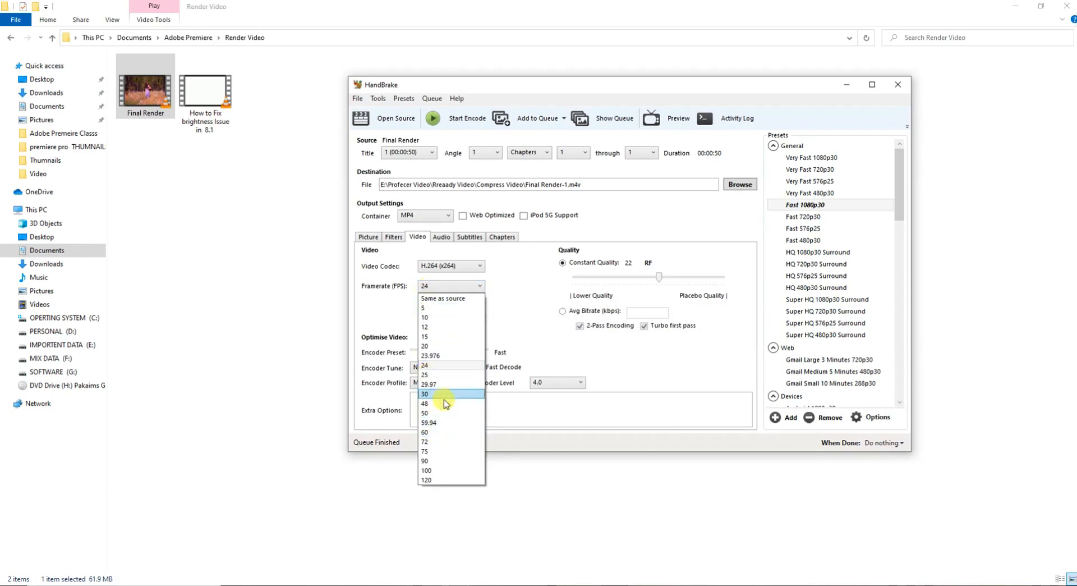
click(440, 365)
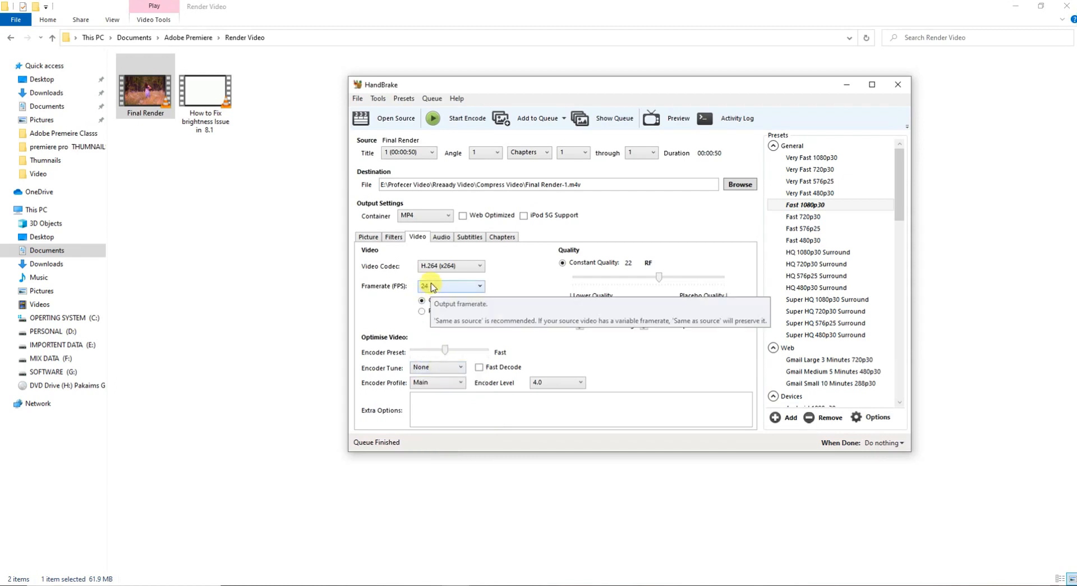
Set the output framerate to 25 FPS, keeping the Constant Framerate option
click(439, 287)
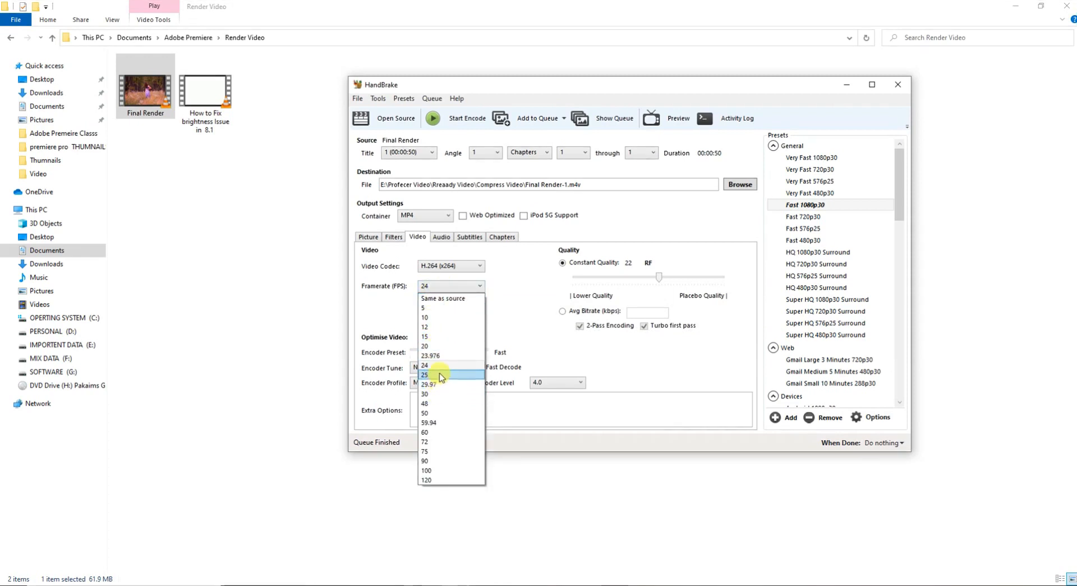
click(440, 375)
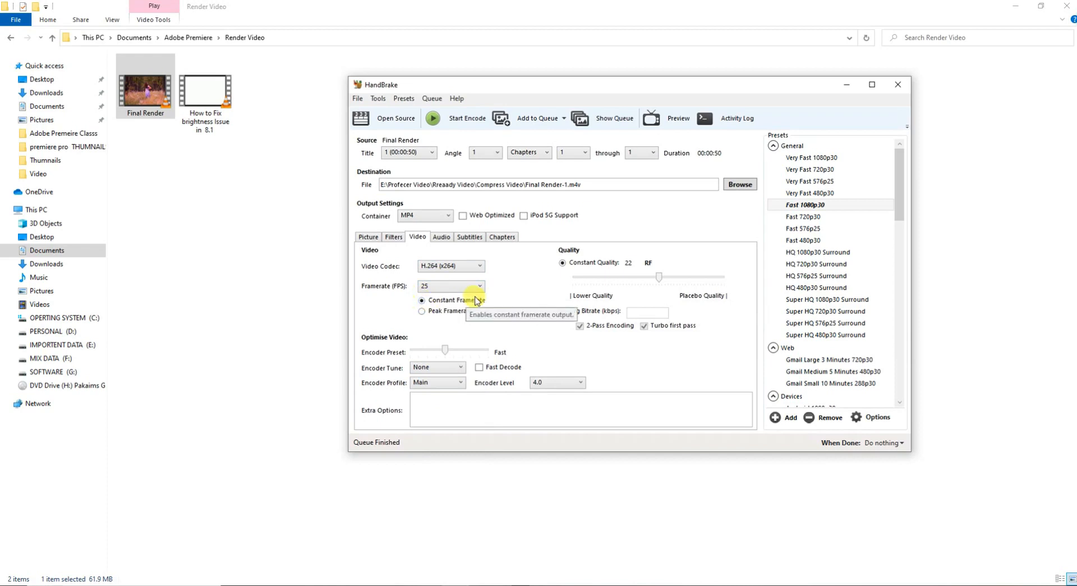
mouse_move(659, 280)
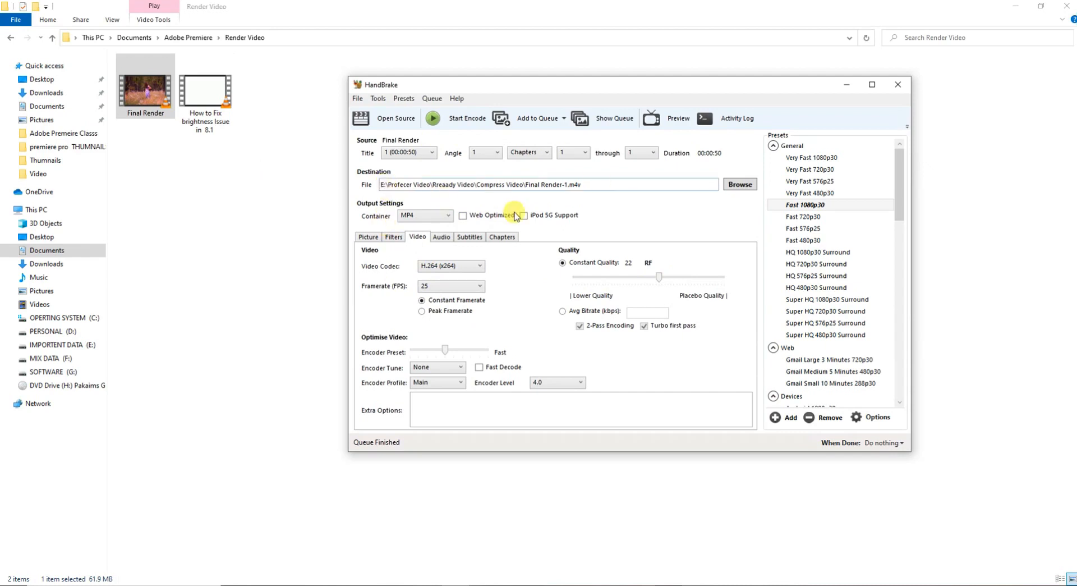
Set the destination to the Render Video folder, with the output file named Final Render Ready in mp4 format
click(740, 185)
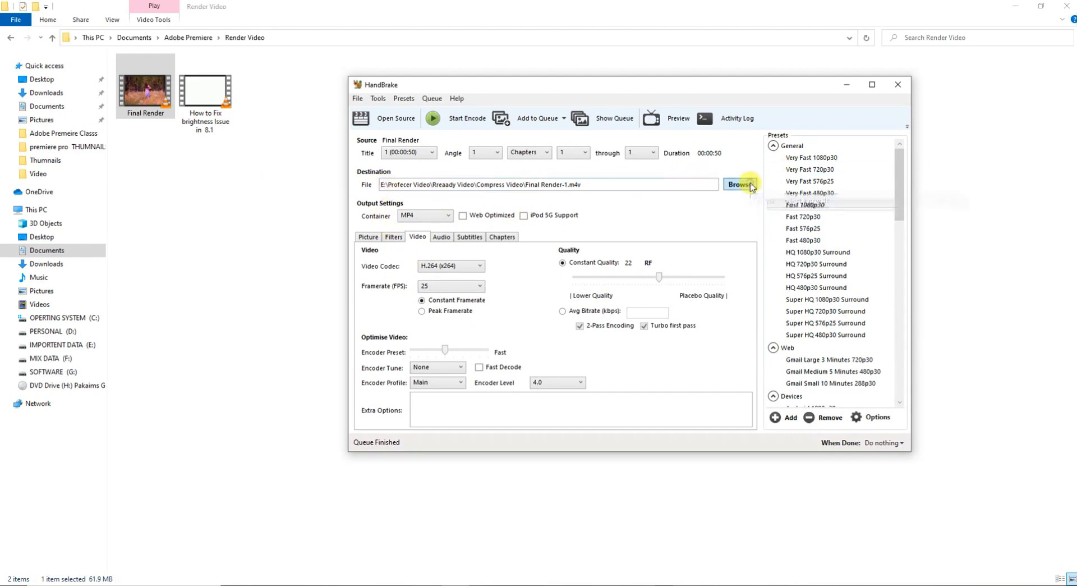
double_click(477, 212)
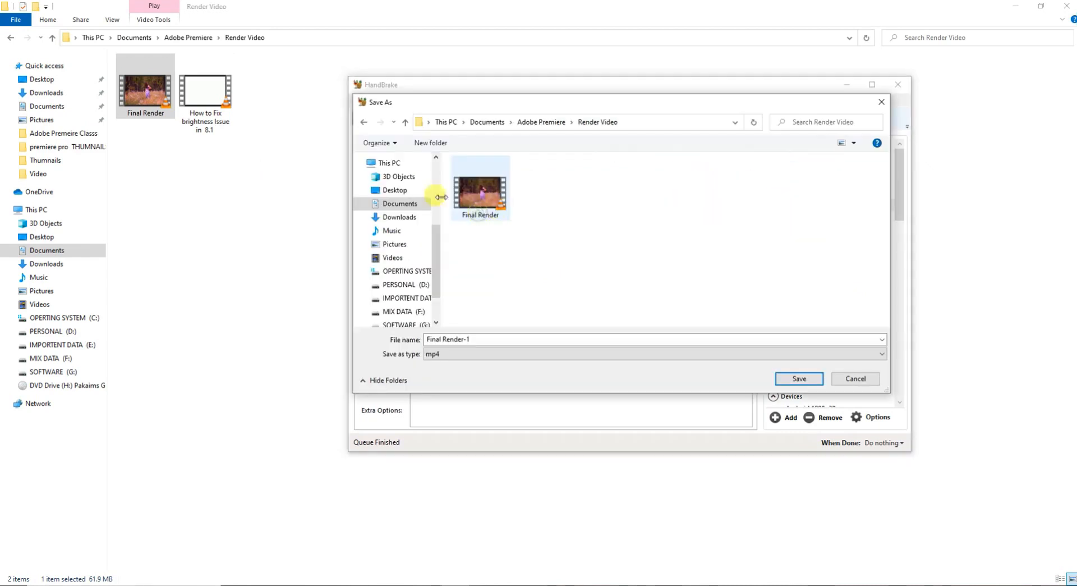
click(489, 210)
click(474, 339)
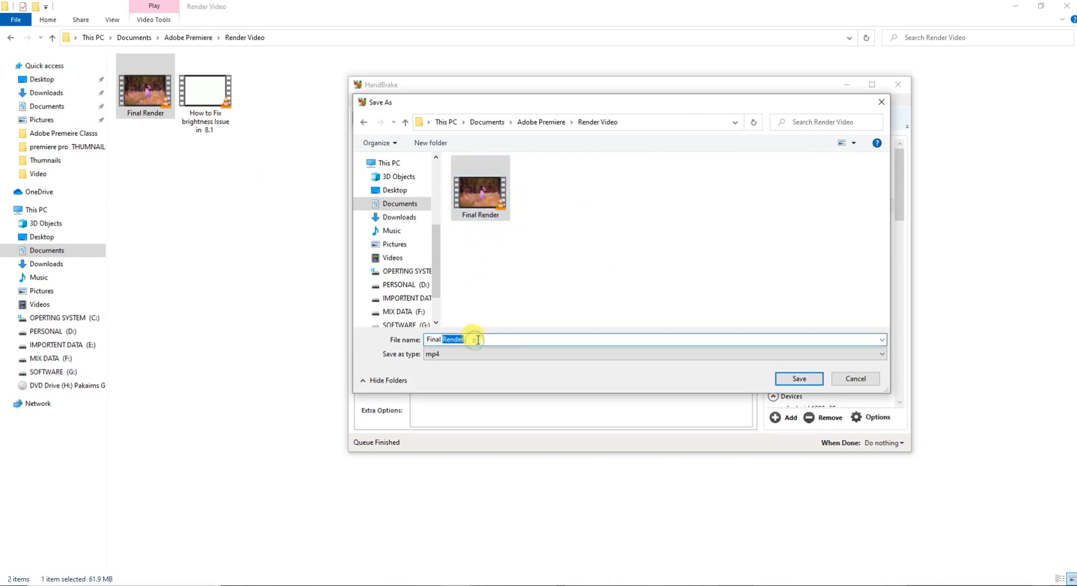
click(477, 339)
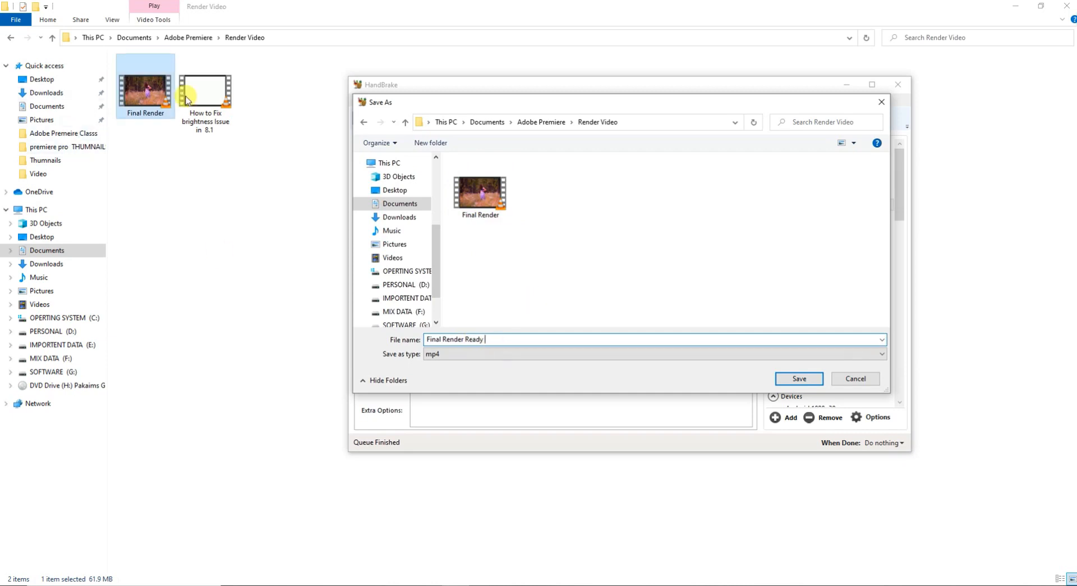
click(799, 379)
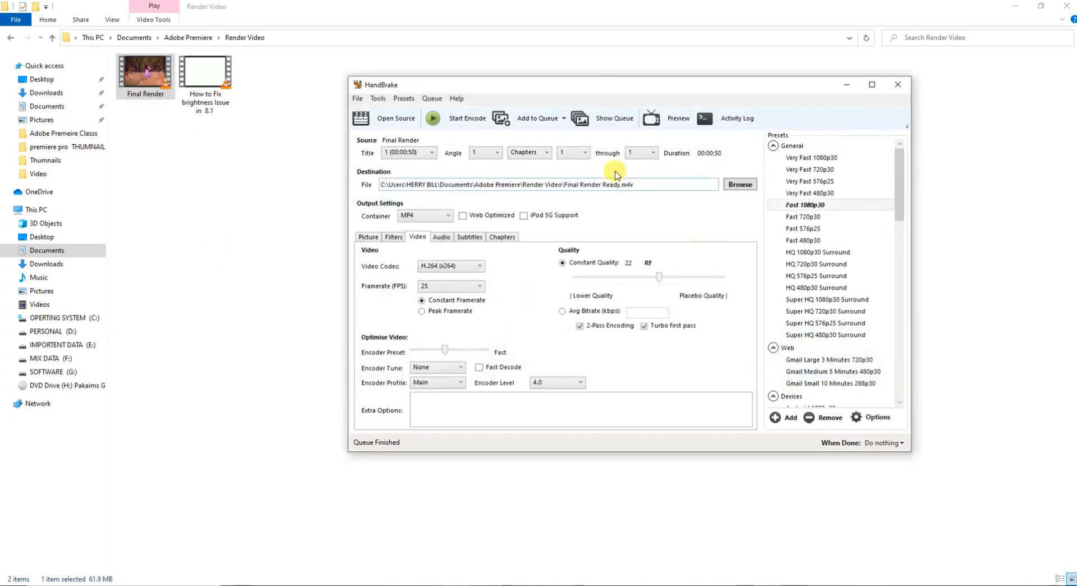
Start encoding the video, select the original Final Render in the Render Video folder, and return to HandBrake
click(453, 120)
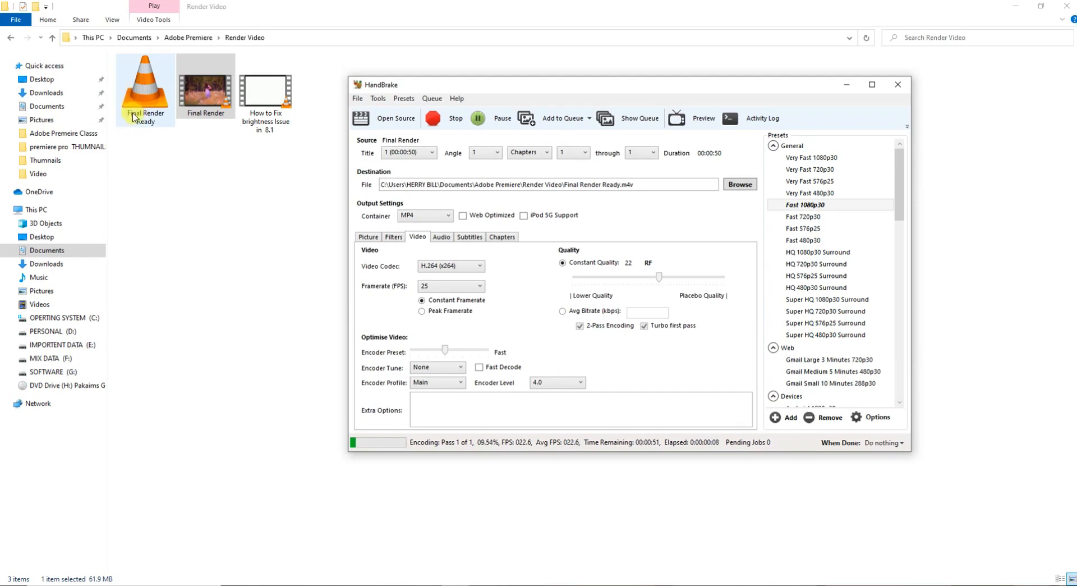
click(203, 94)
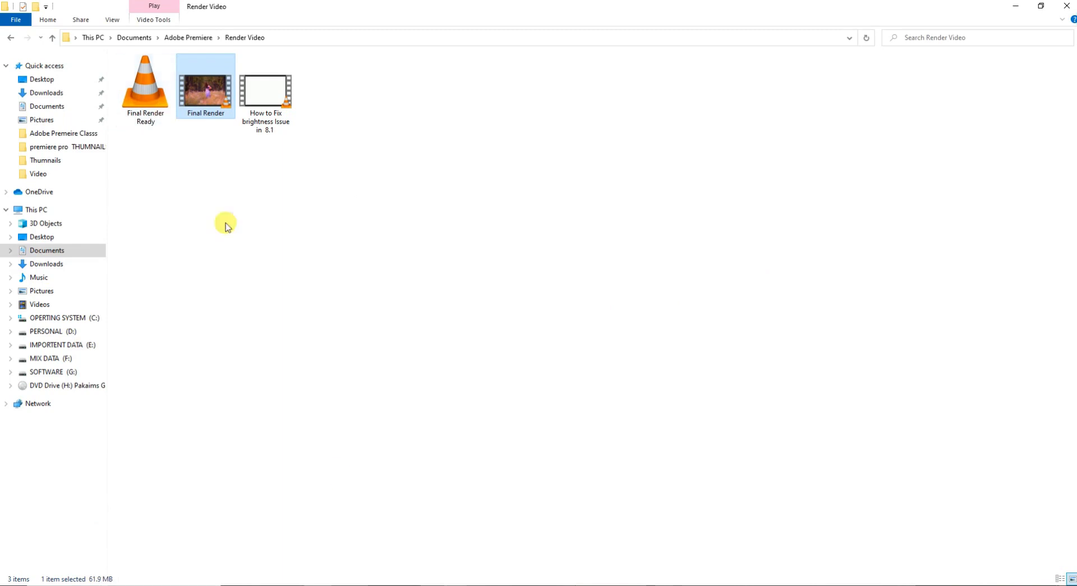
click(444, 581)
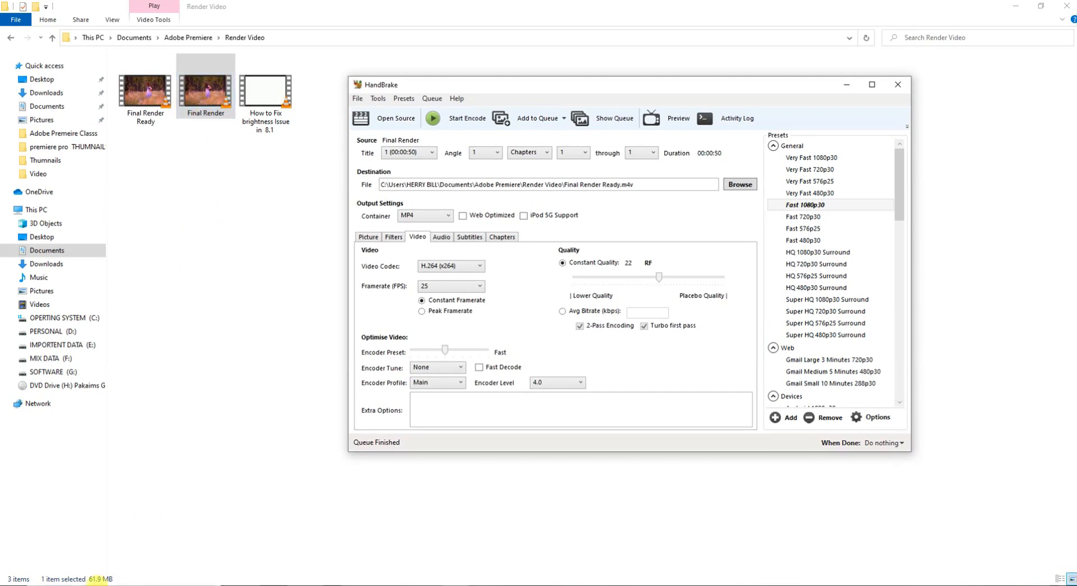
Compare the file size of the original Final Render with Final Render Ready, checking the compressed file's properties
click(125, 571)
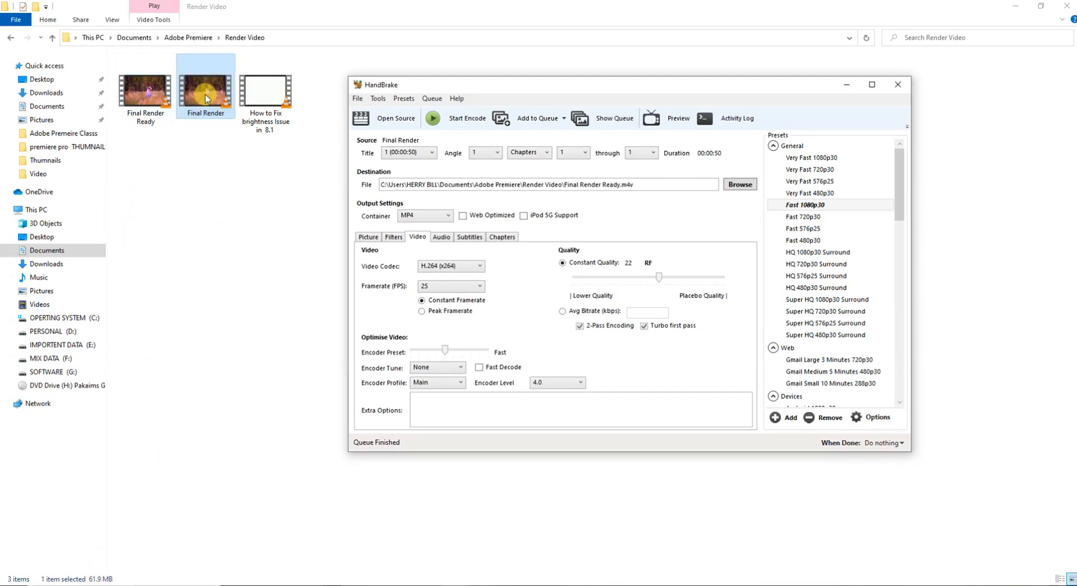
click(143, 101)
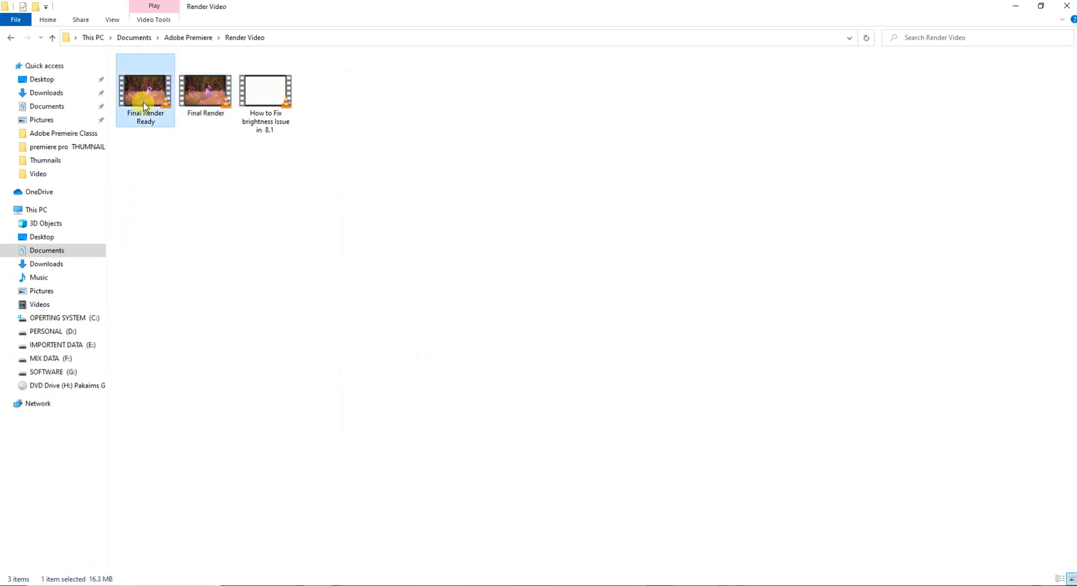
right_click(143, 106)
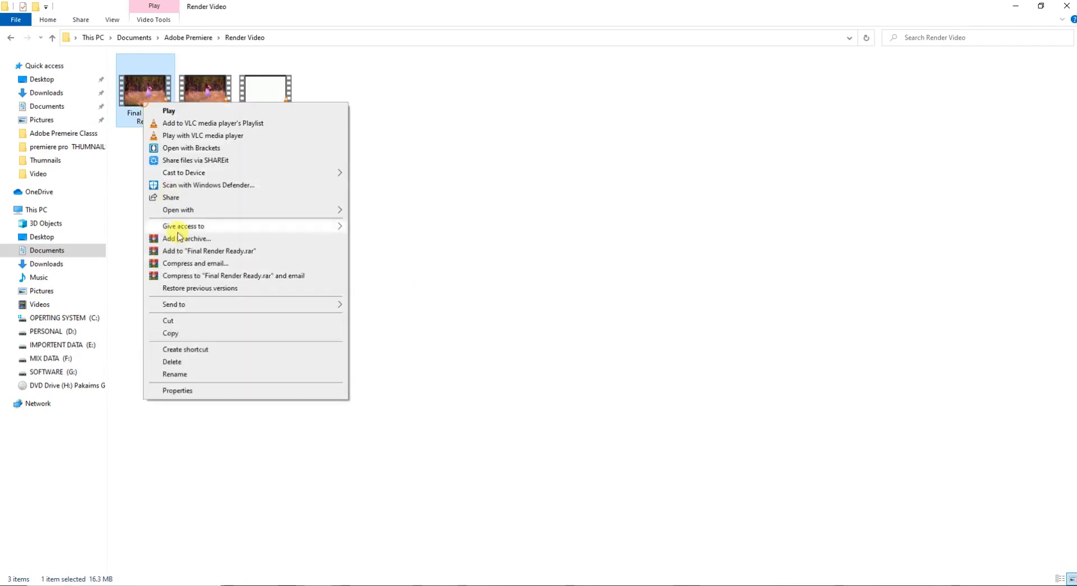
click(203, 391)
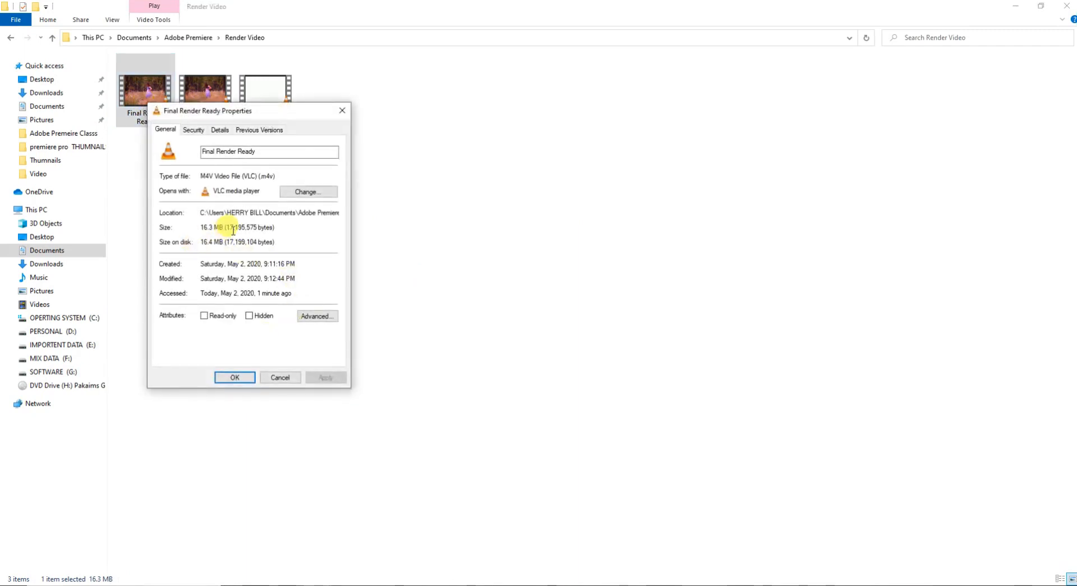
click(343, 111)
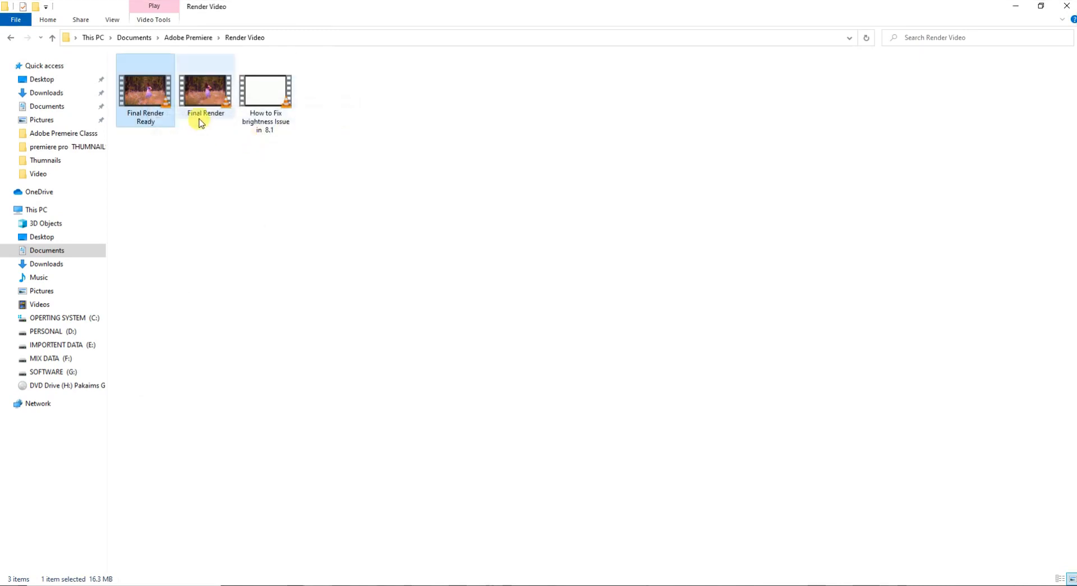
Play the original Final Render video in VLC with the sound muted to check its picture quality, and close the player
right_click(159, 104)
double_click(202, 87)
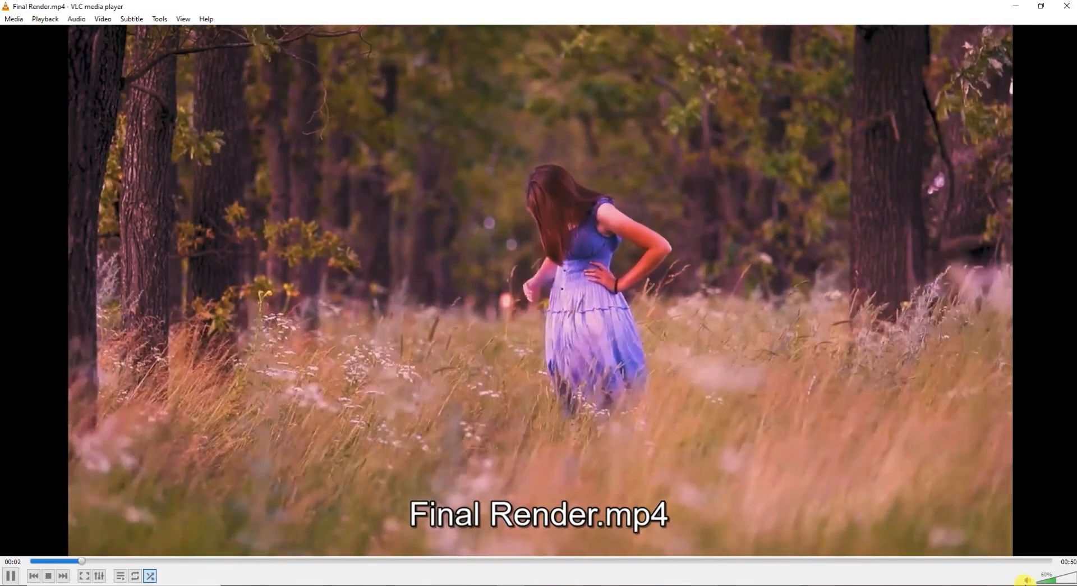
click(1028, 580)
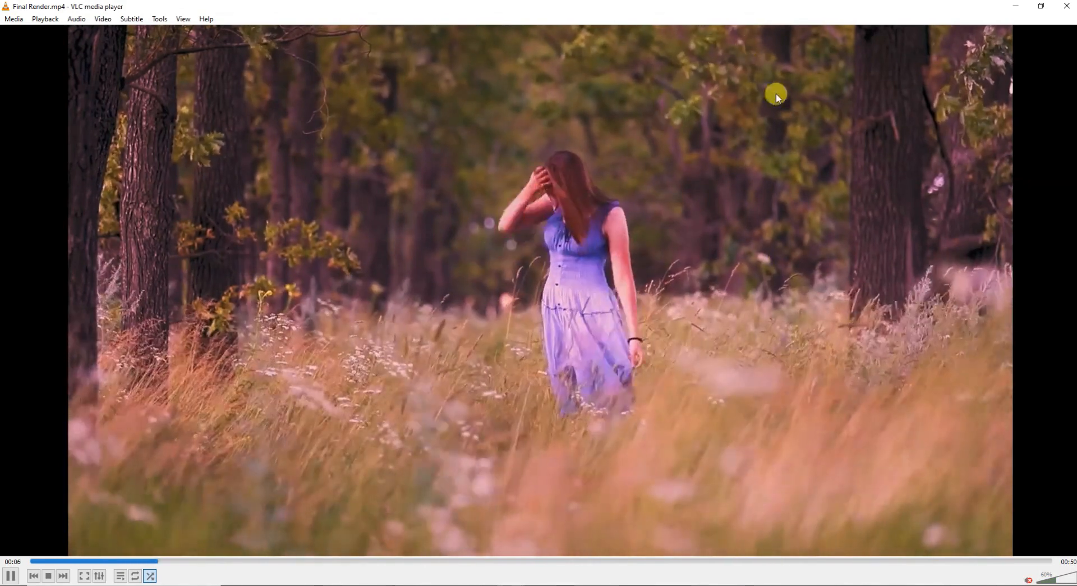
click(1066, 5)
Play the compressed Final Render Ready video in VLC to check its quality, close the player and switch back to HandBrake
double_click(149, 103)
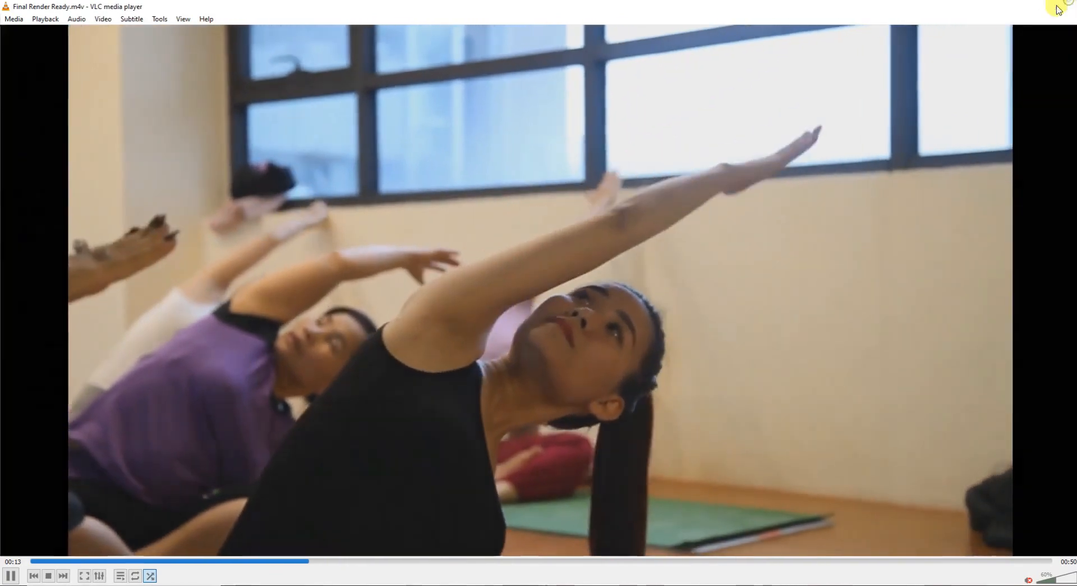
click(1066, 6)
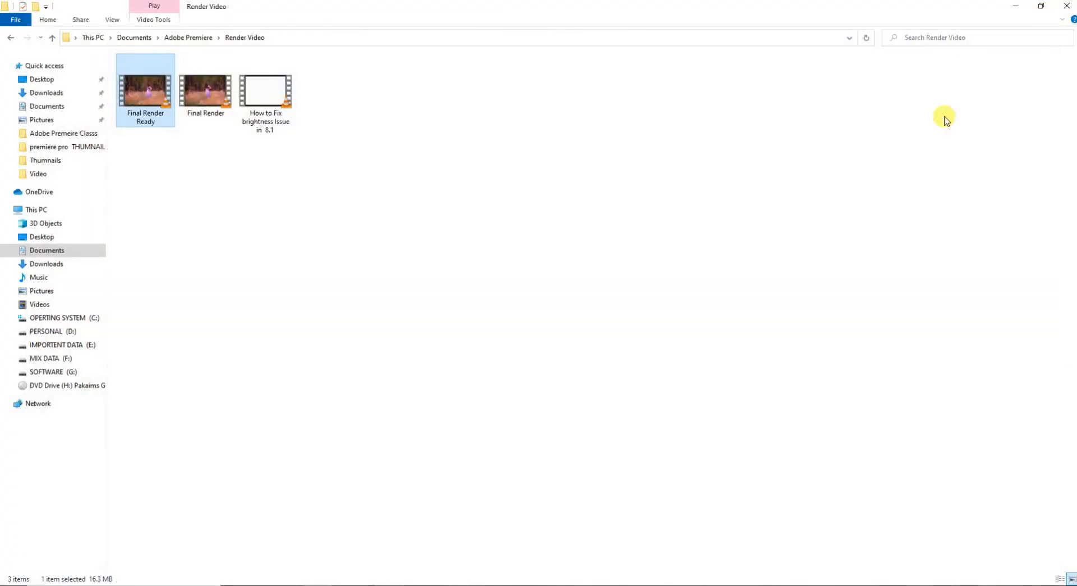
key(alt+Tab)
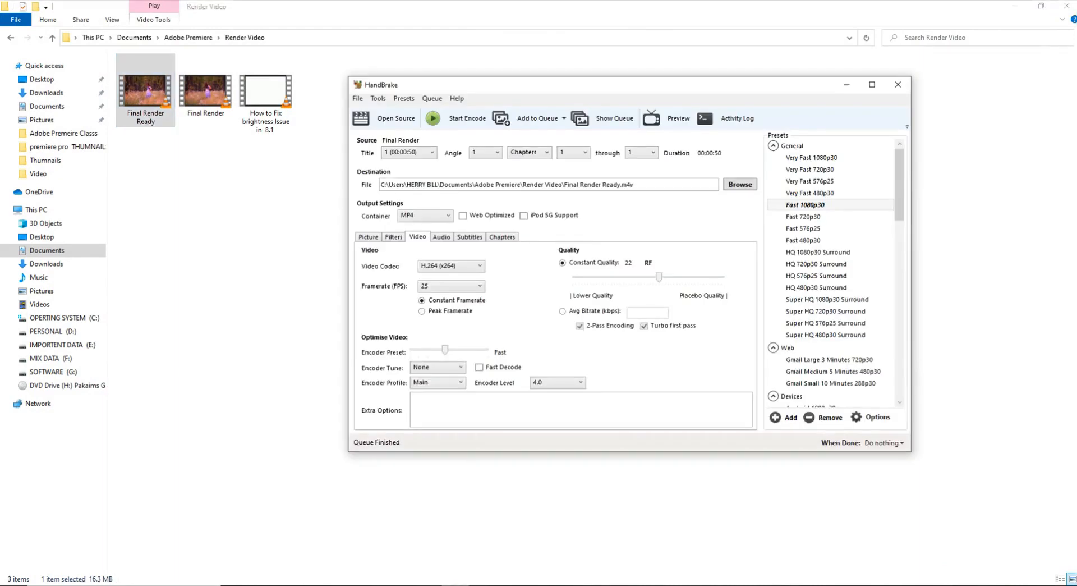